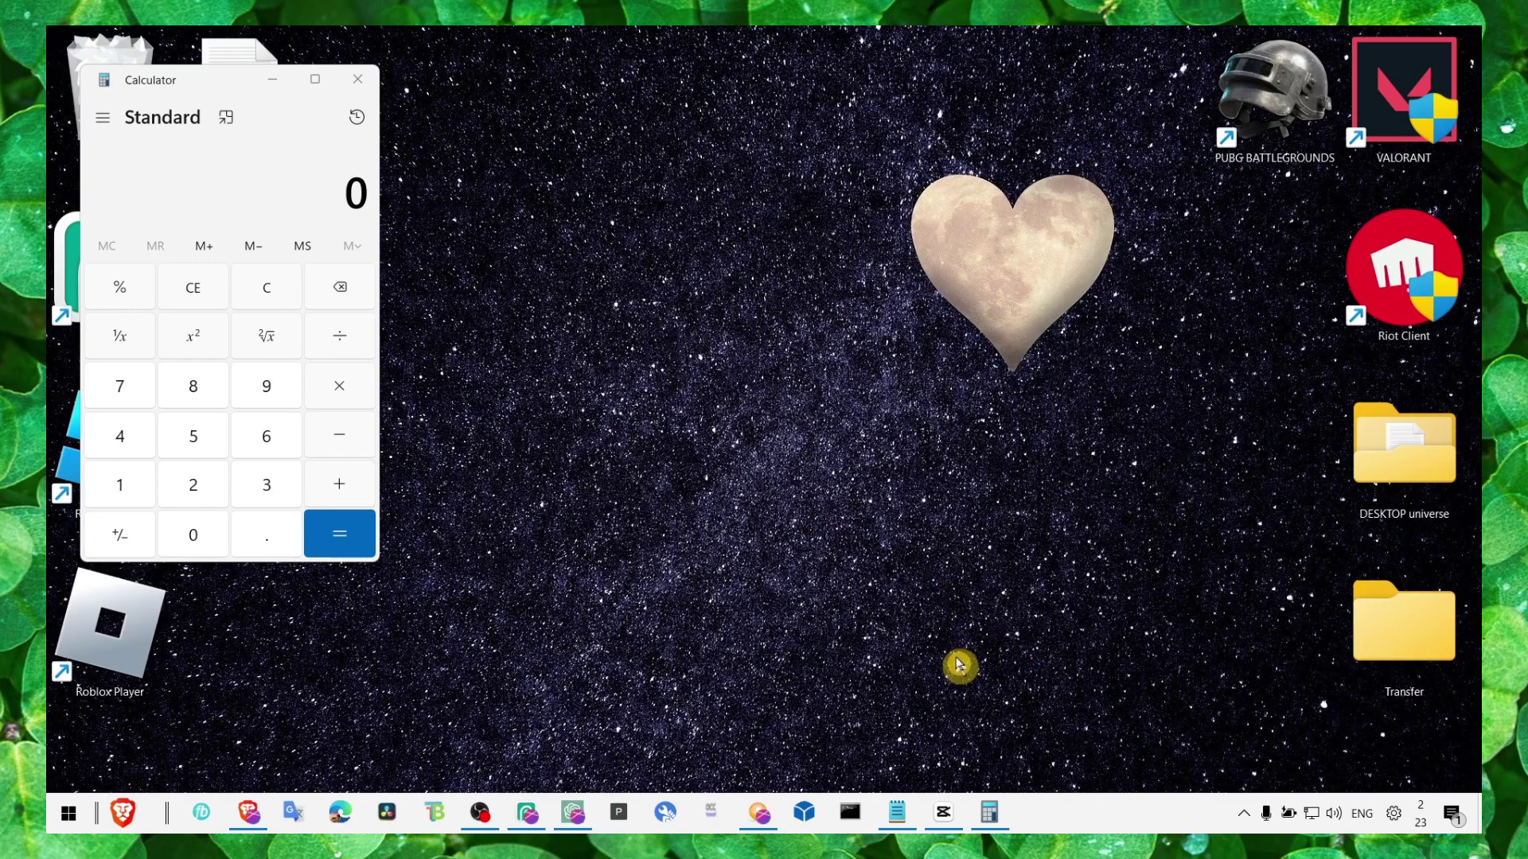
# Restore the Notepad note with the 1024 × RAM formula, highlight 36GB, then minimize it.
pyautogui.click(902, 812)
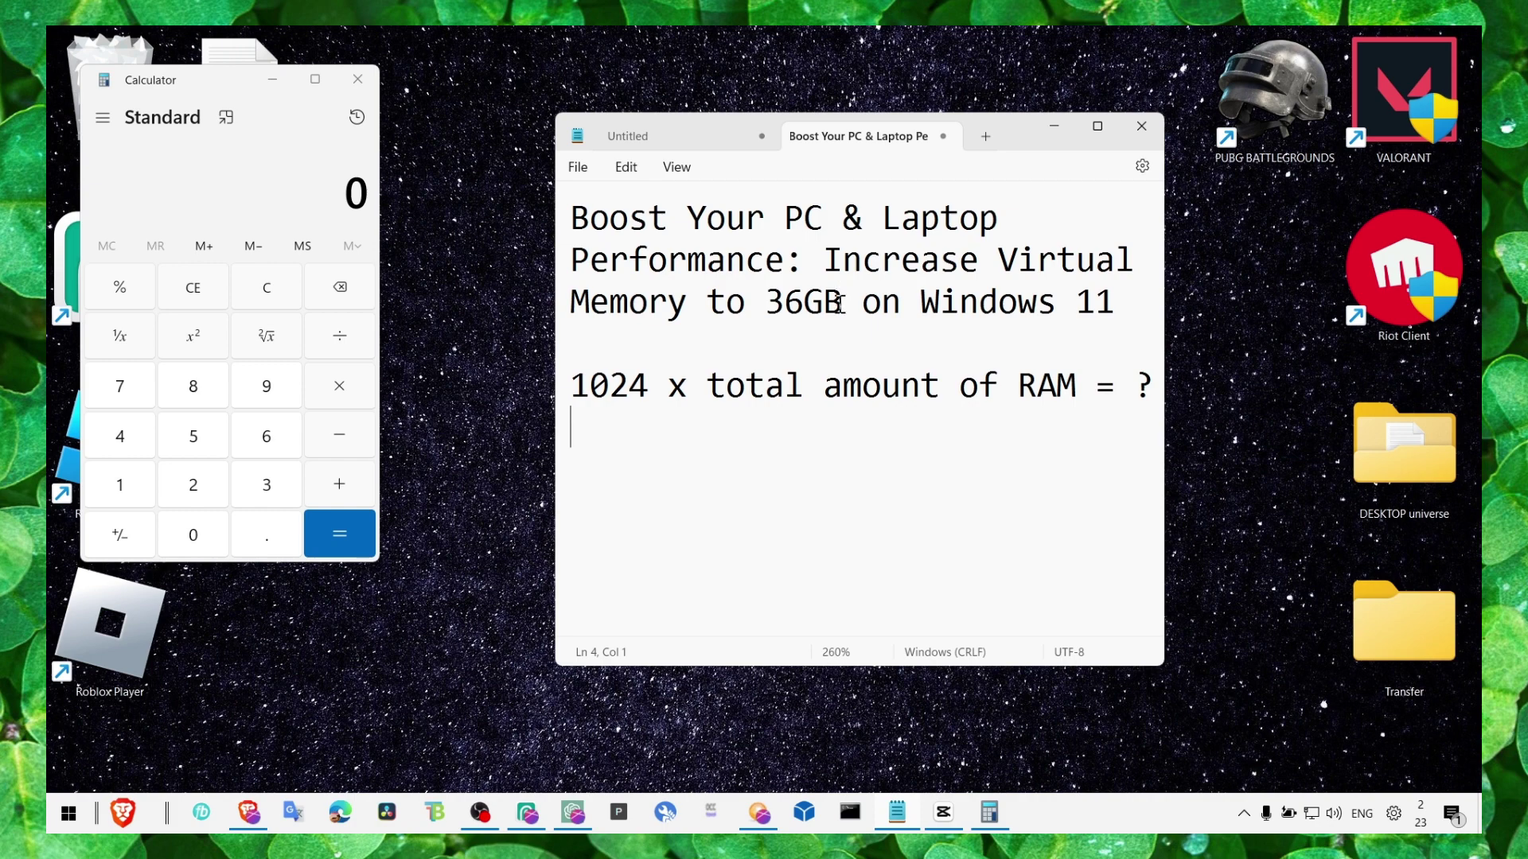
pyautogui.moveTo(767, 303); pyautogui.dragTo(804, 303)
pyautogui.click(820, 302)
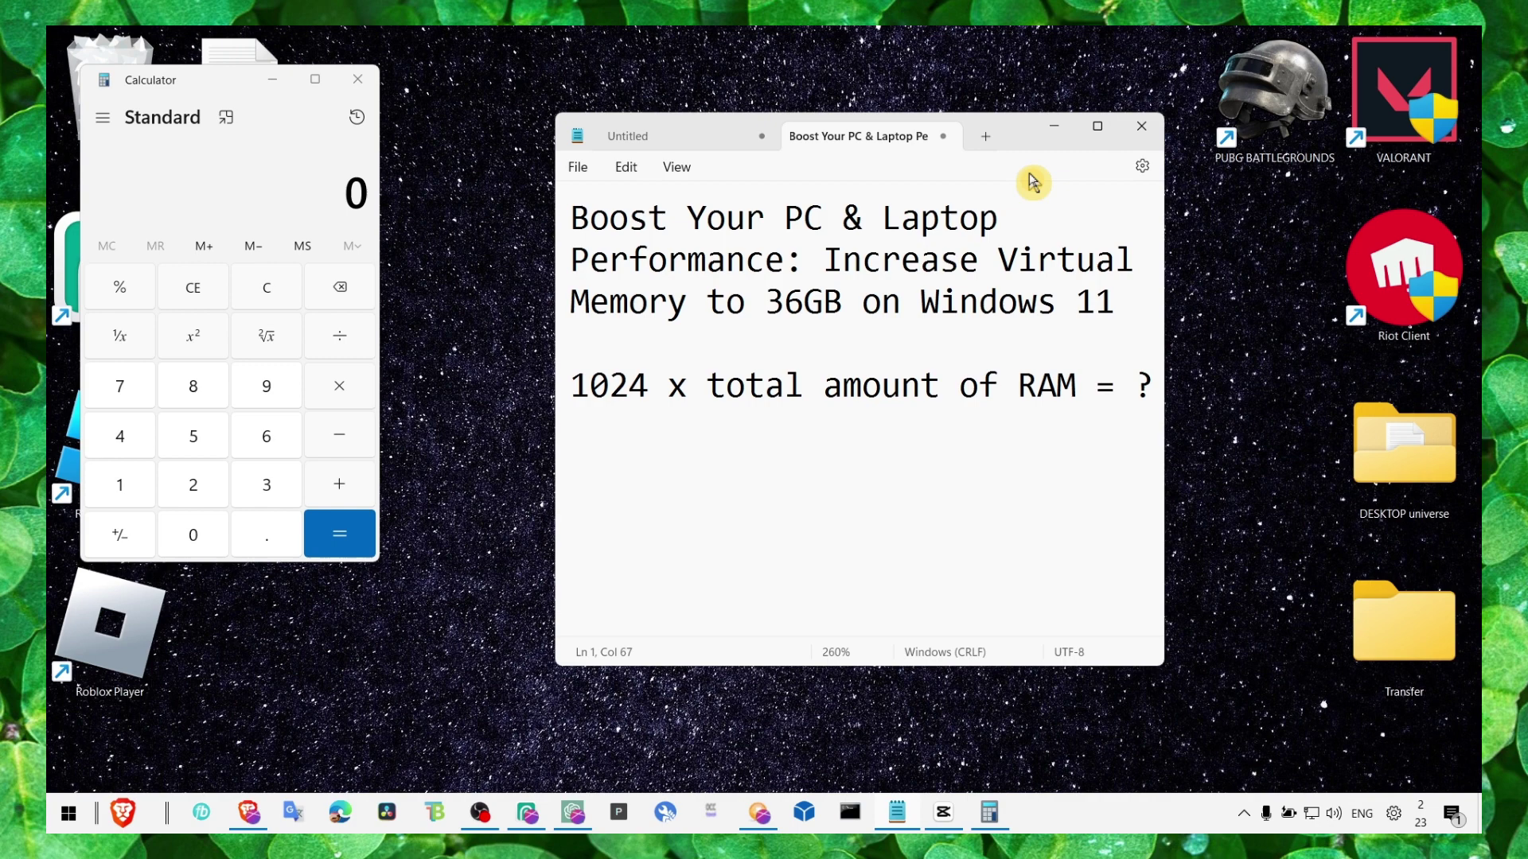
pyautogui.click(1053, 126)
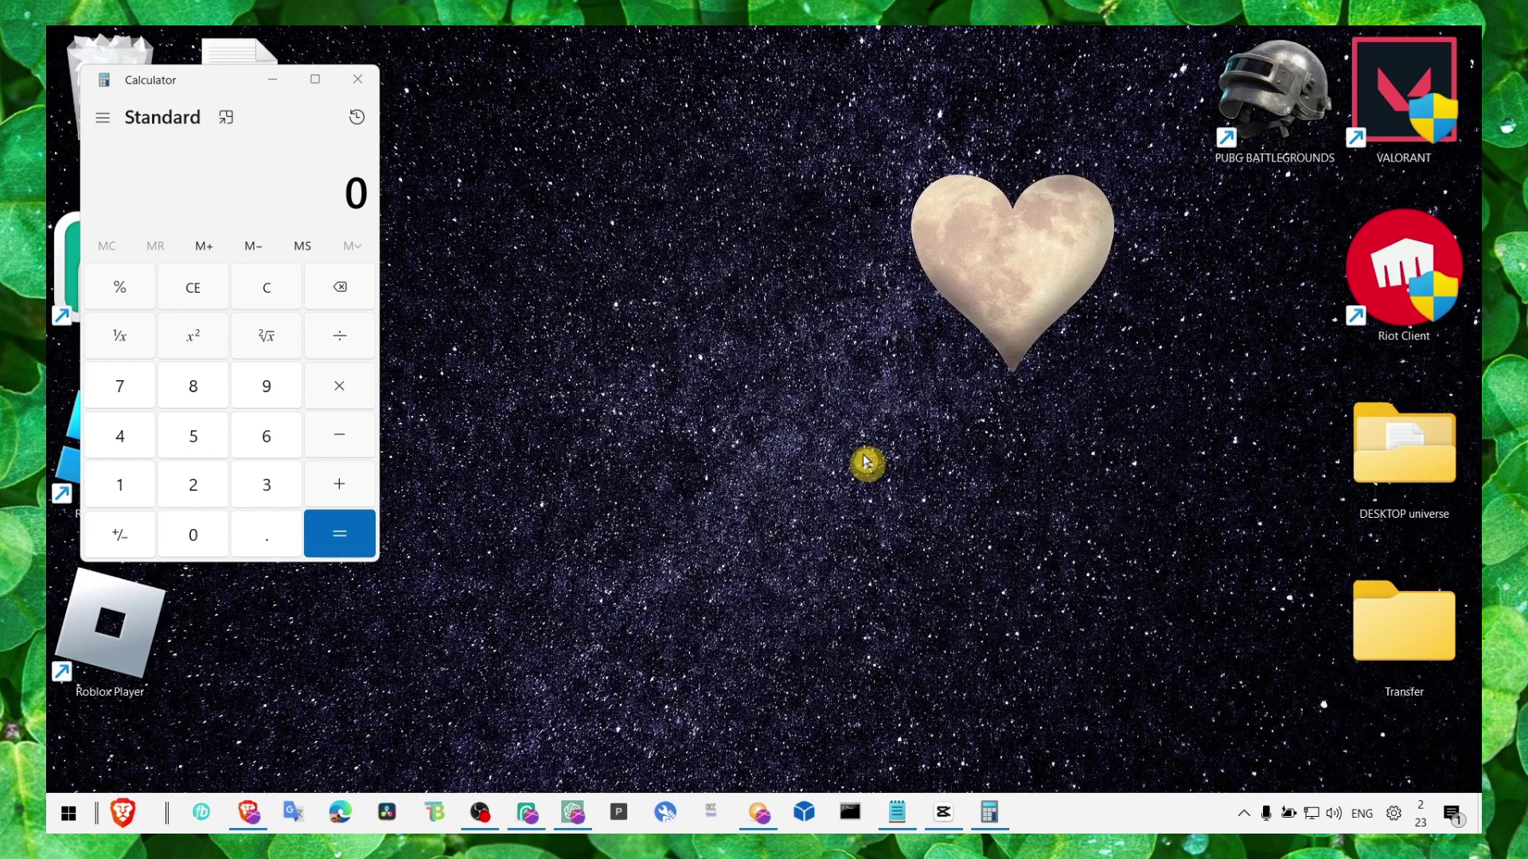
# Search 'perfo' and open 'Adjust the appearance and performance of Windows'.
pyautogui.press('super+s')
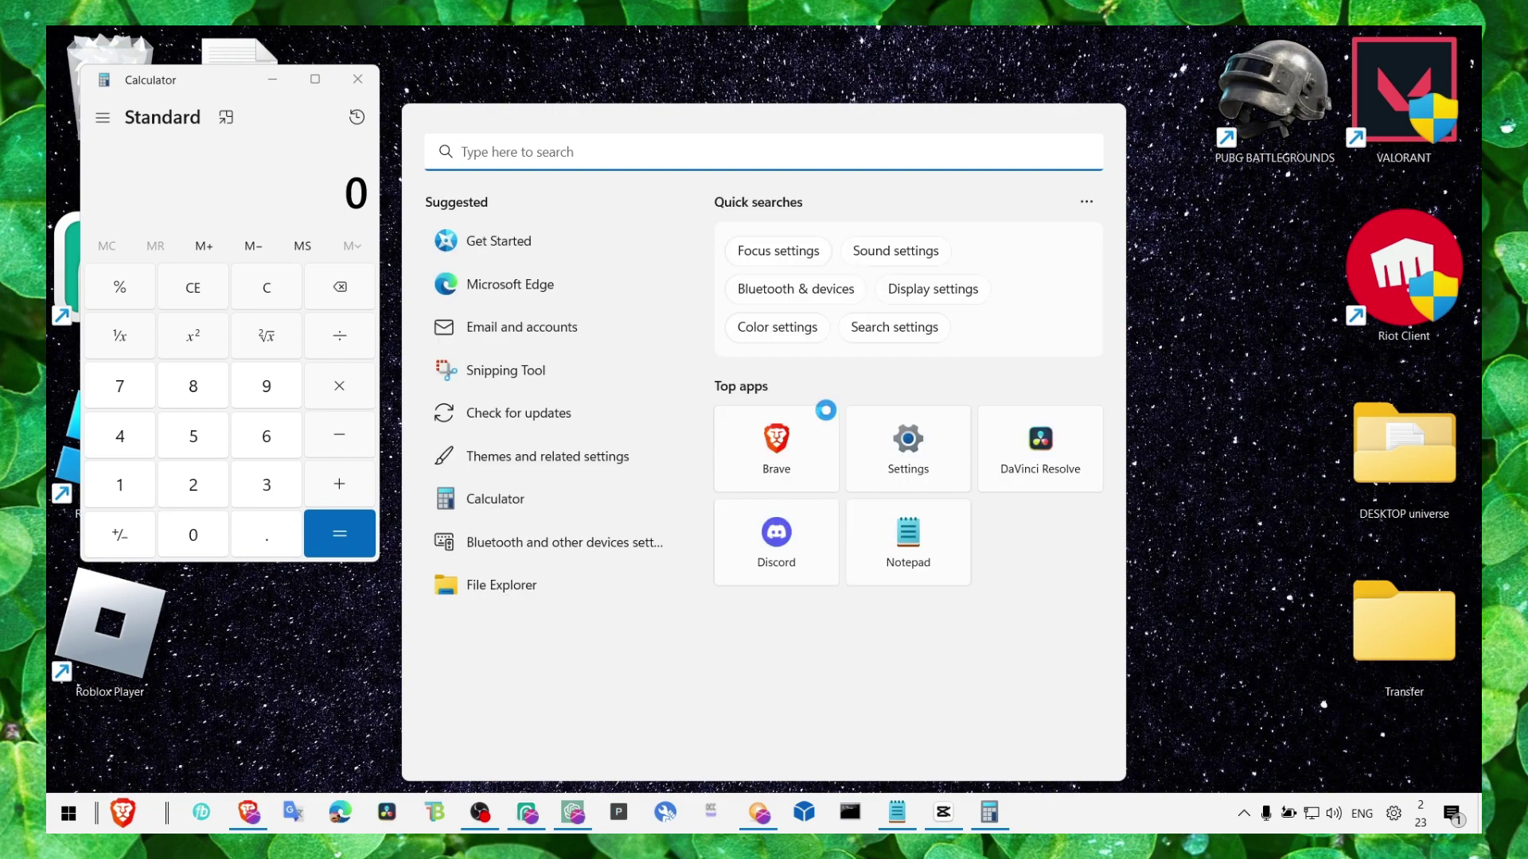
pyautogui.write('a')
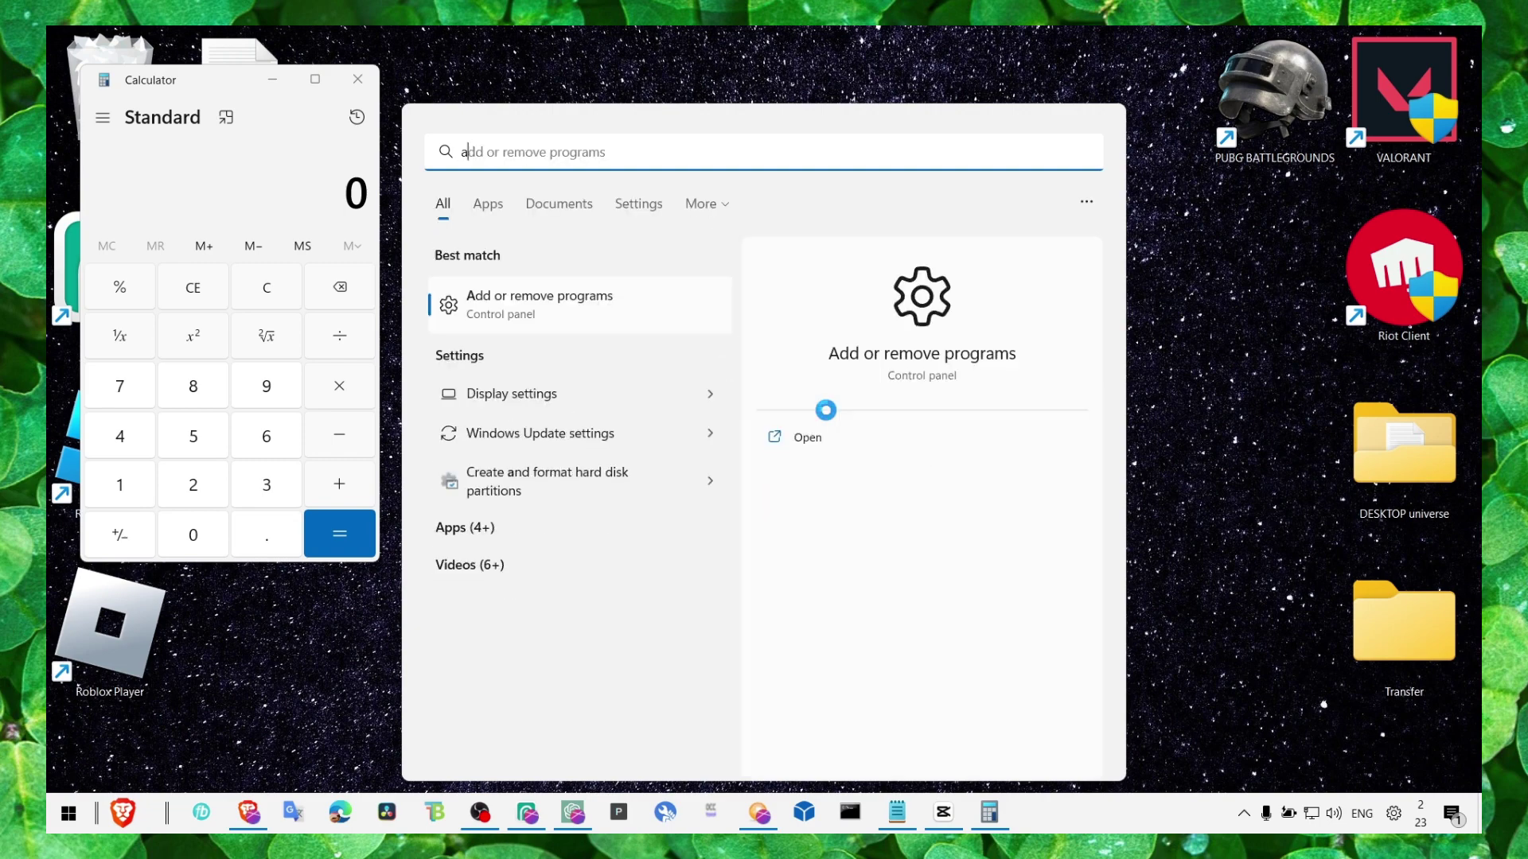
pyautogui.press('BackSpace')
pyautogui.write('perfo')
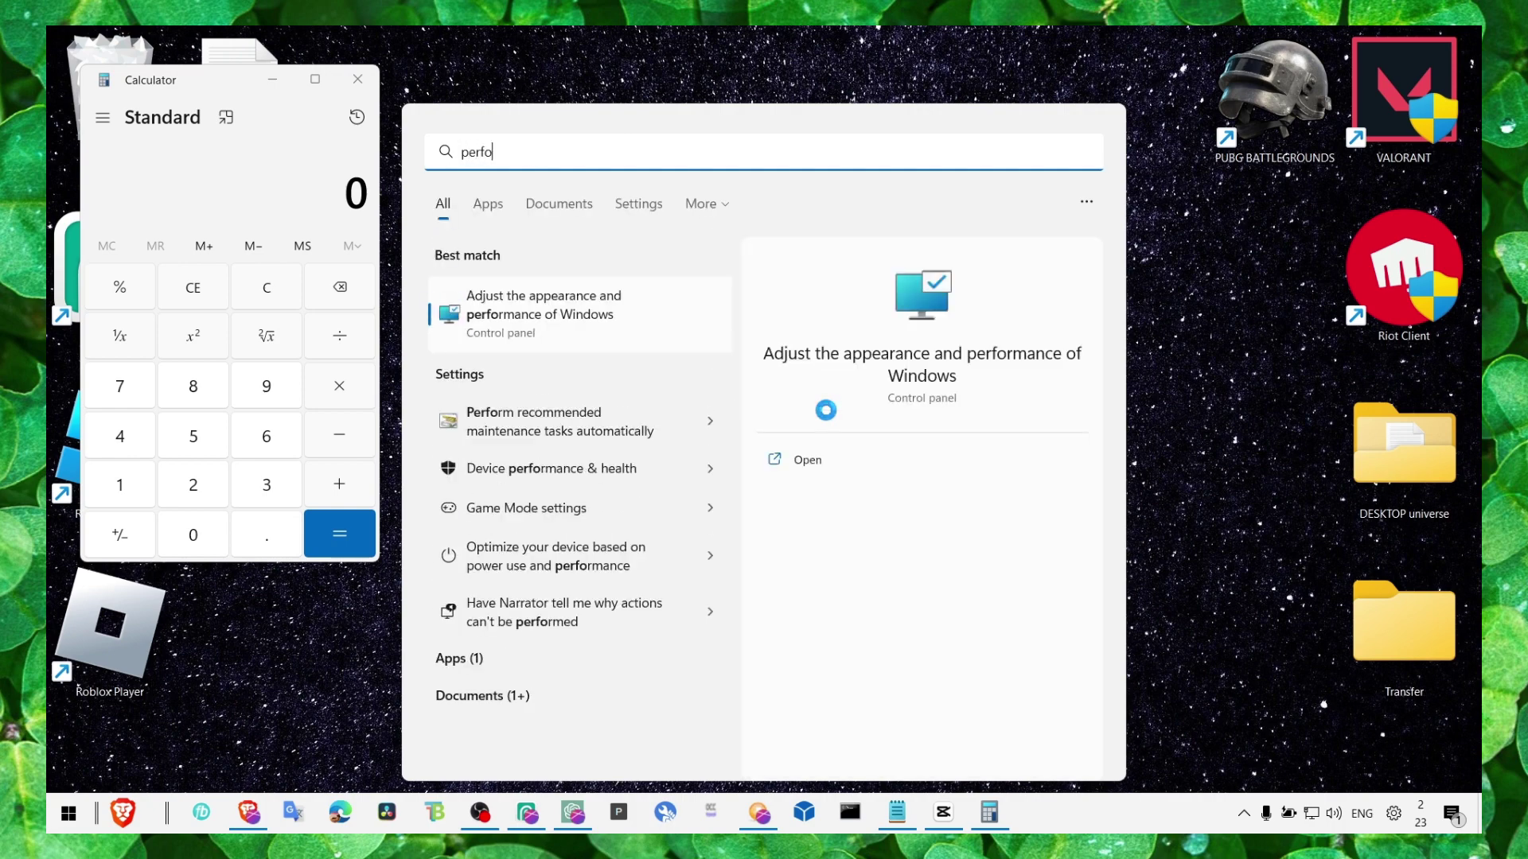
pyautogui.click(637, 322)
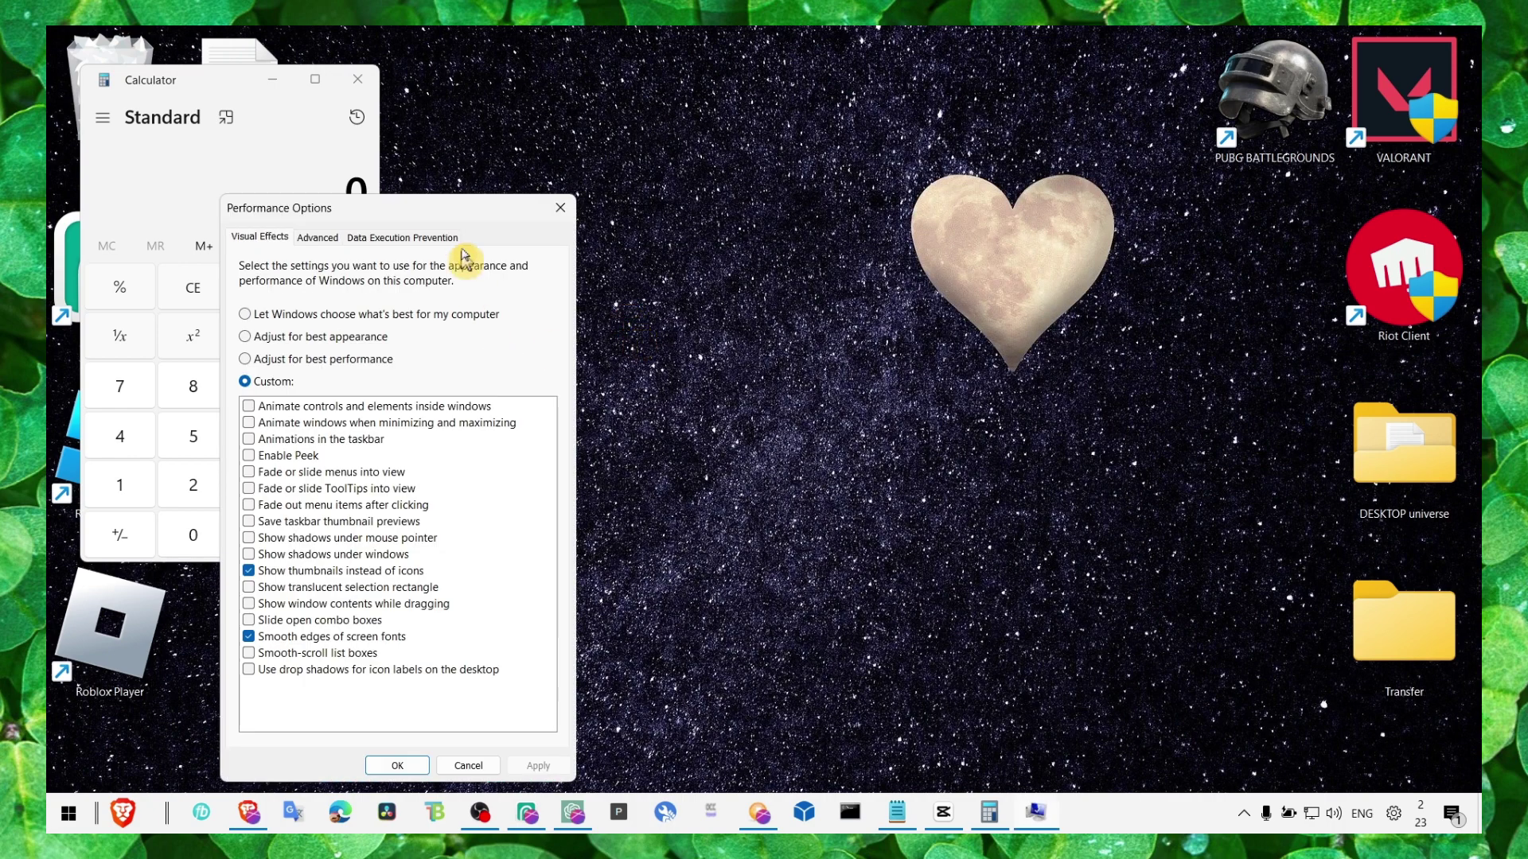
# Apply Custom visual effects keeping only thumbnails and smooth edges of screen fonts.
pyautogui.moveTo(439, 205); pyautogui.dragTo(791, 167)
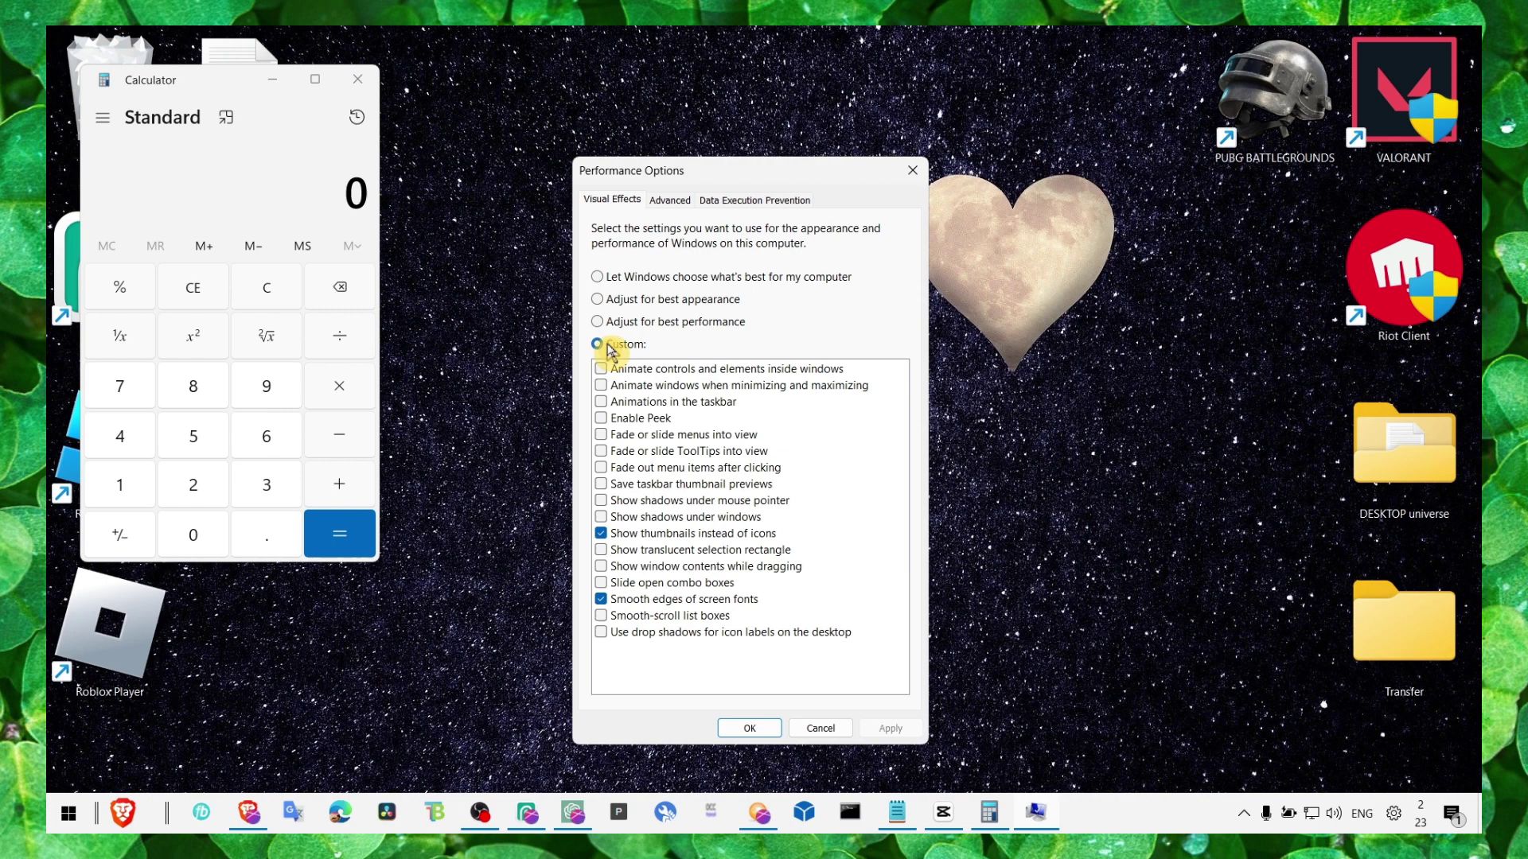
pyautogui.click(596, 344)
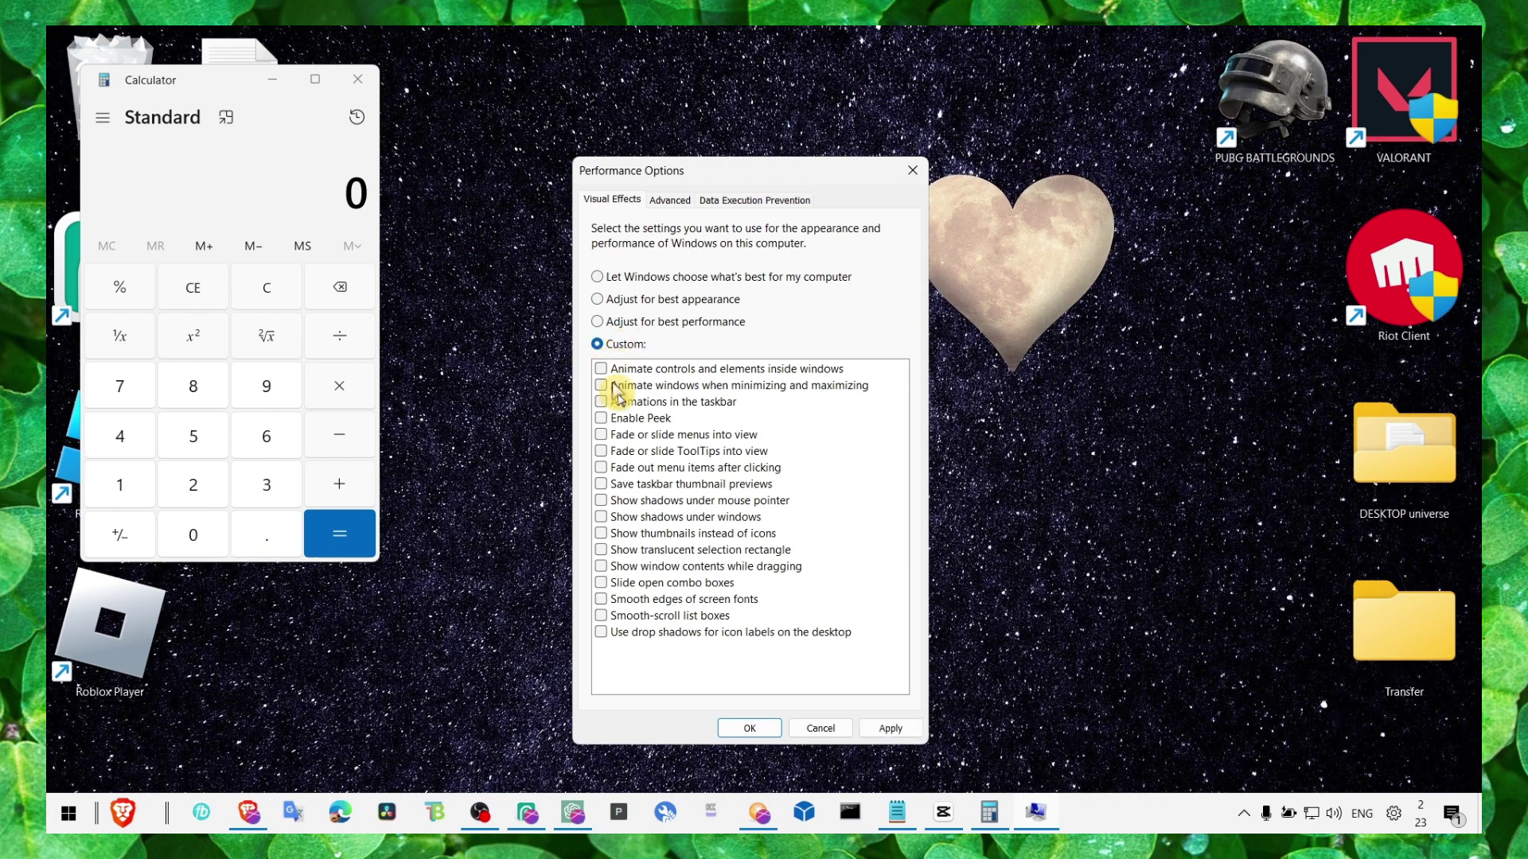
pyautogui.click(602, 535)
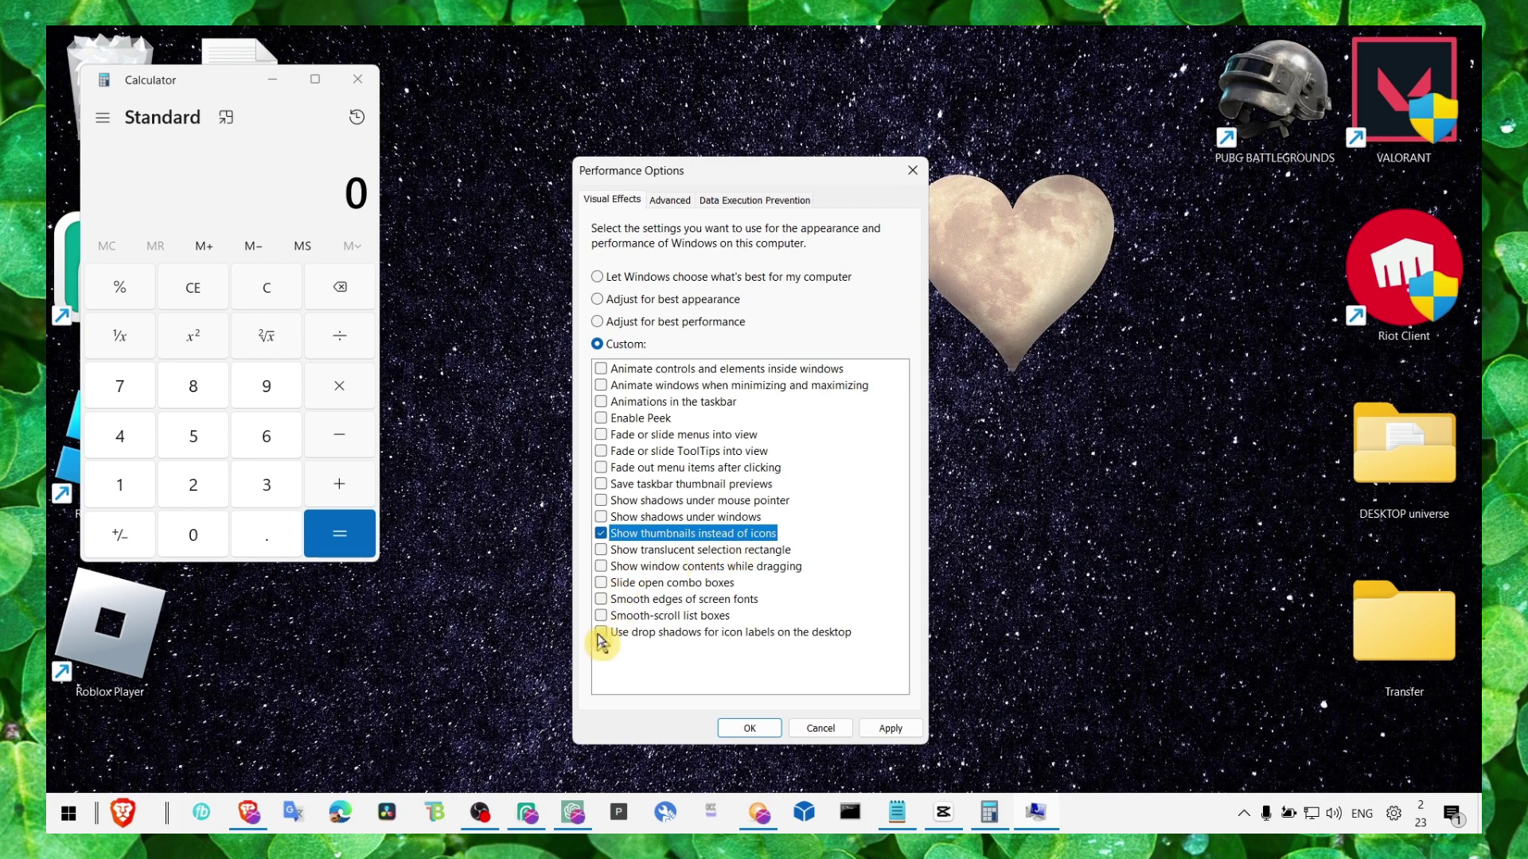
pyautogui.click(602, 599)
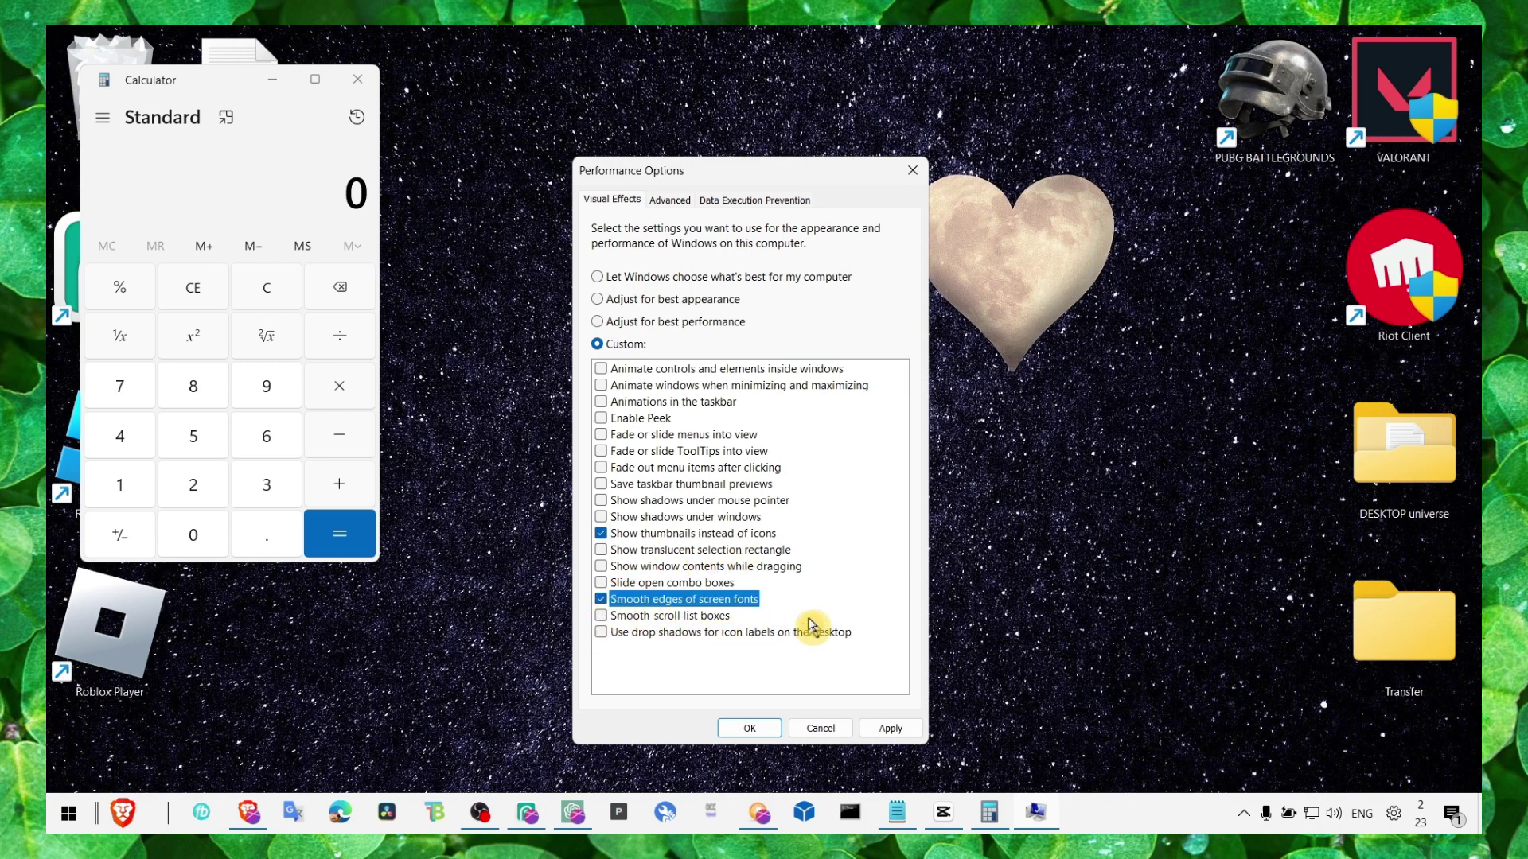
pyautogui.click(891, 729)
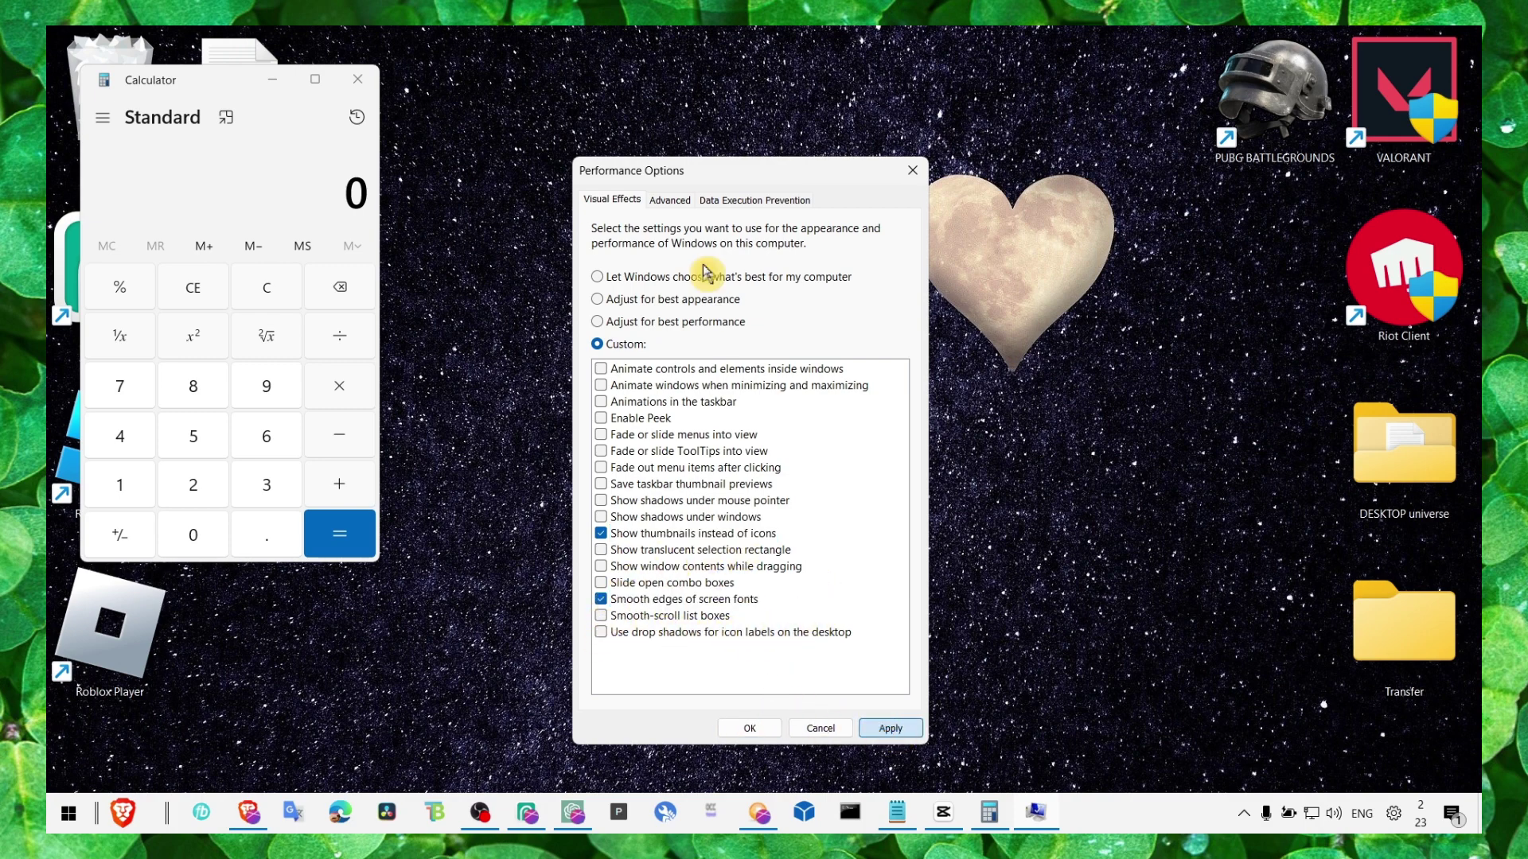
pyautogui.click(670, 200)
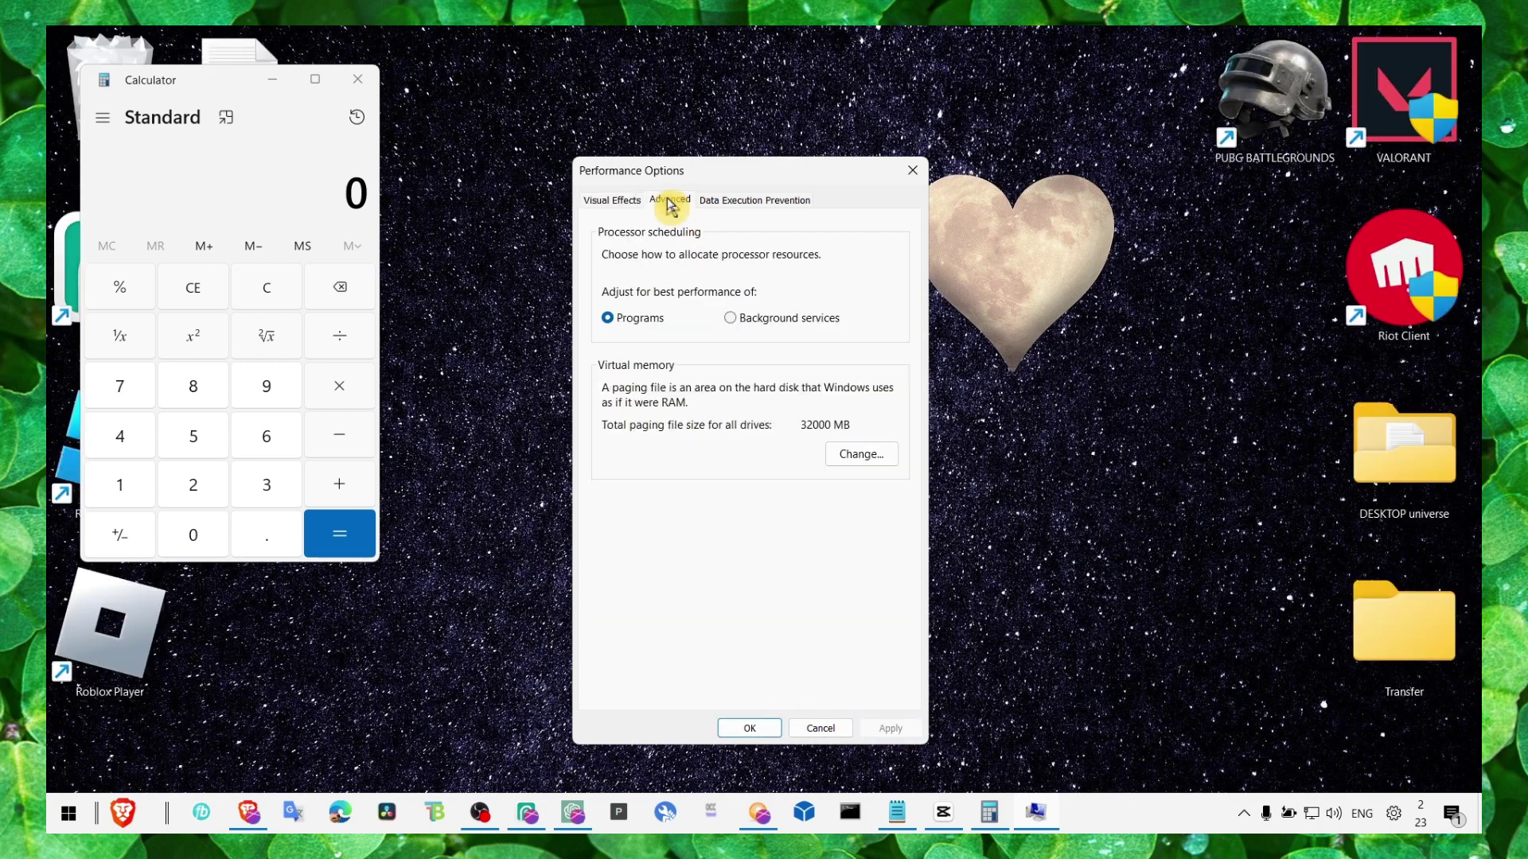
# Open Virtual Memory showing C: at 32000 MB, then bring back the RAM formula note.
pyautogui.click(851, 461)
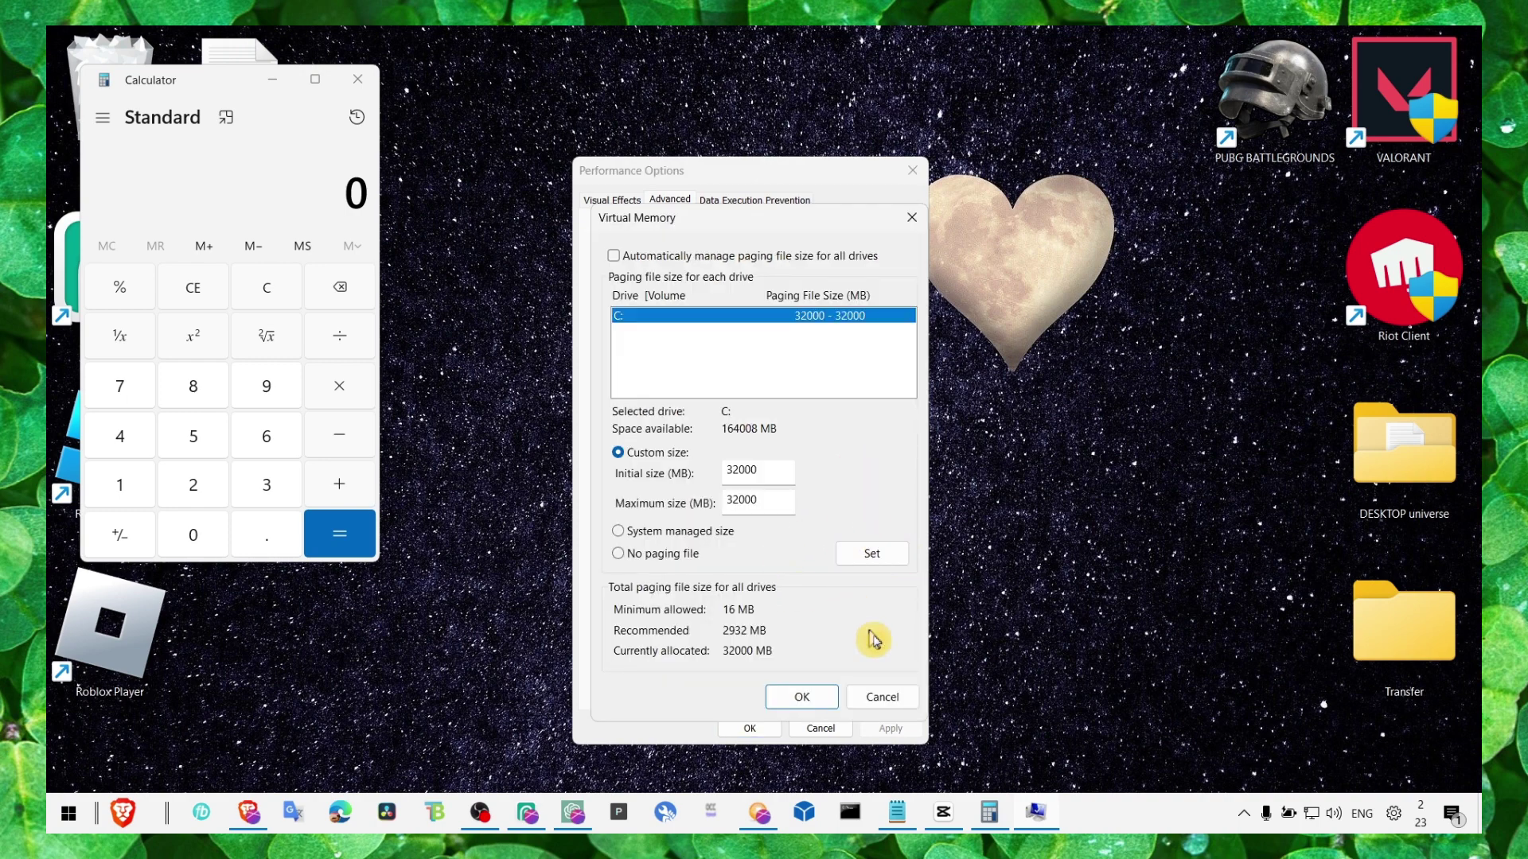
pyautogui.click(1124, 822)
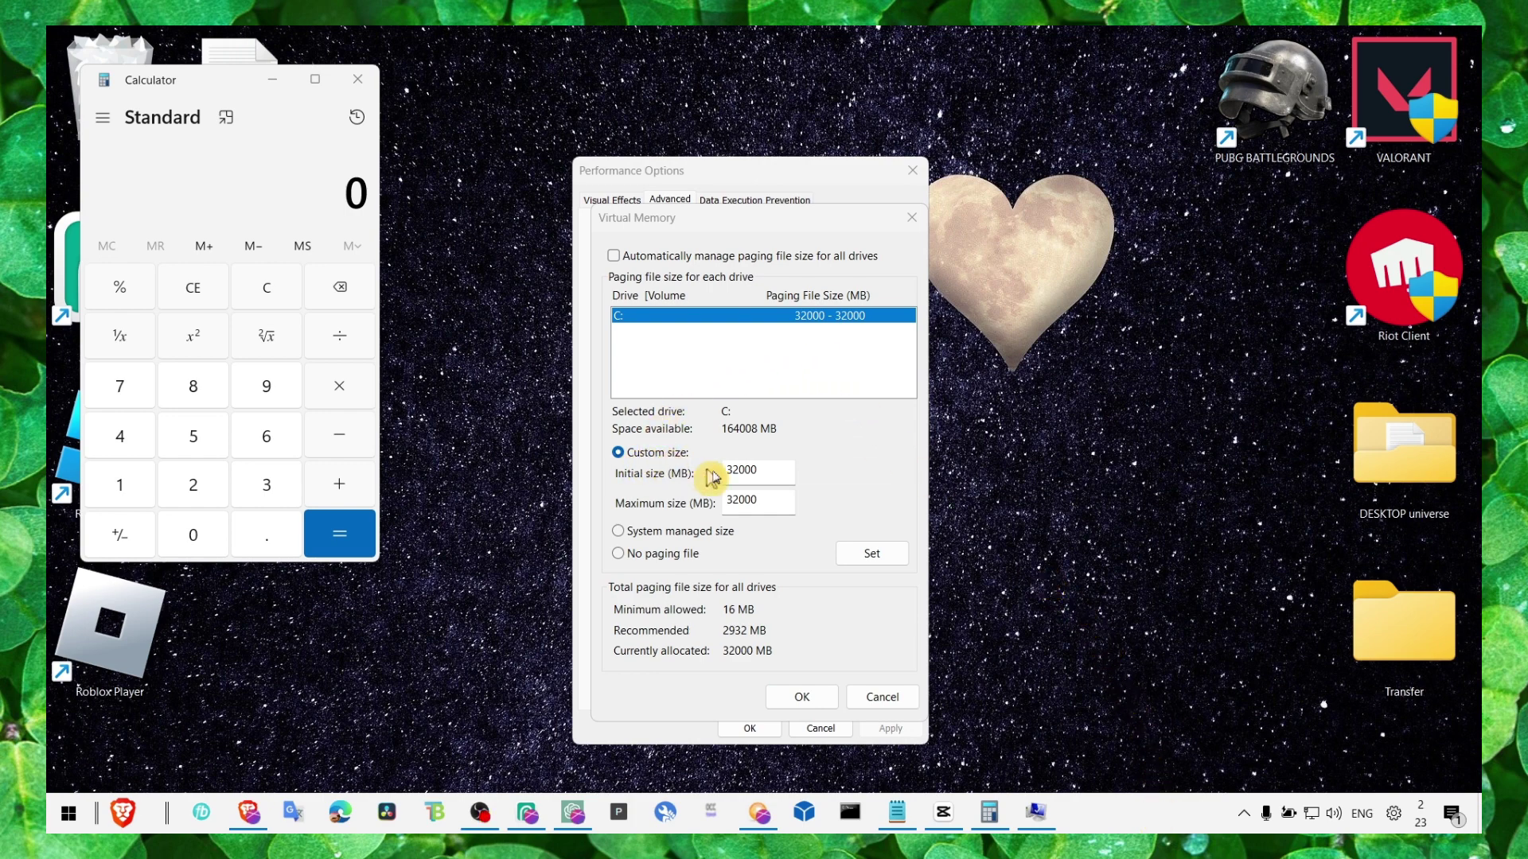
pyautogui.click(744, 471)
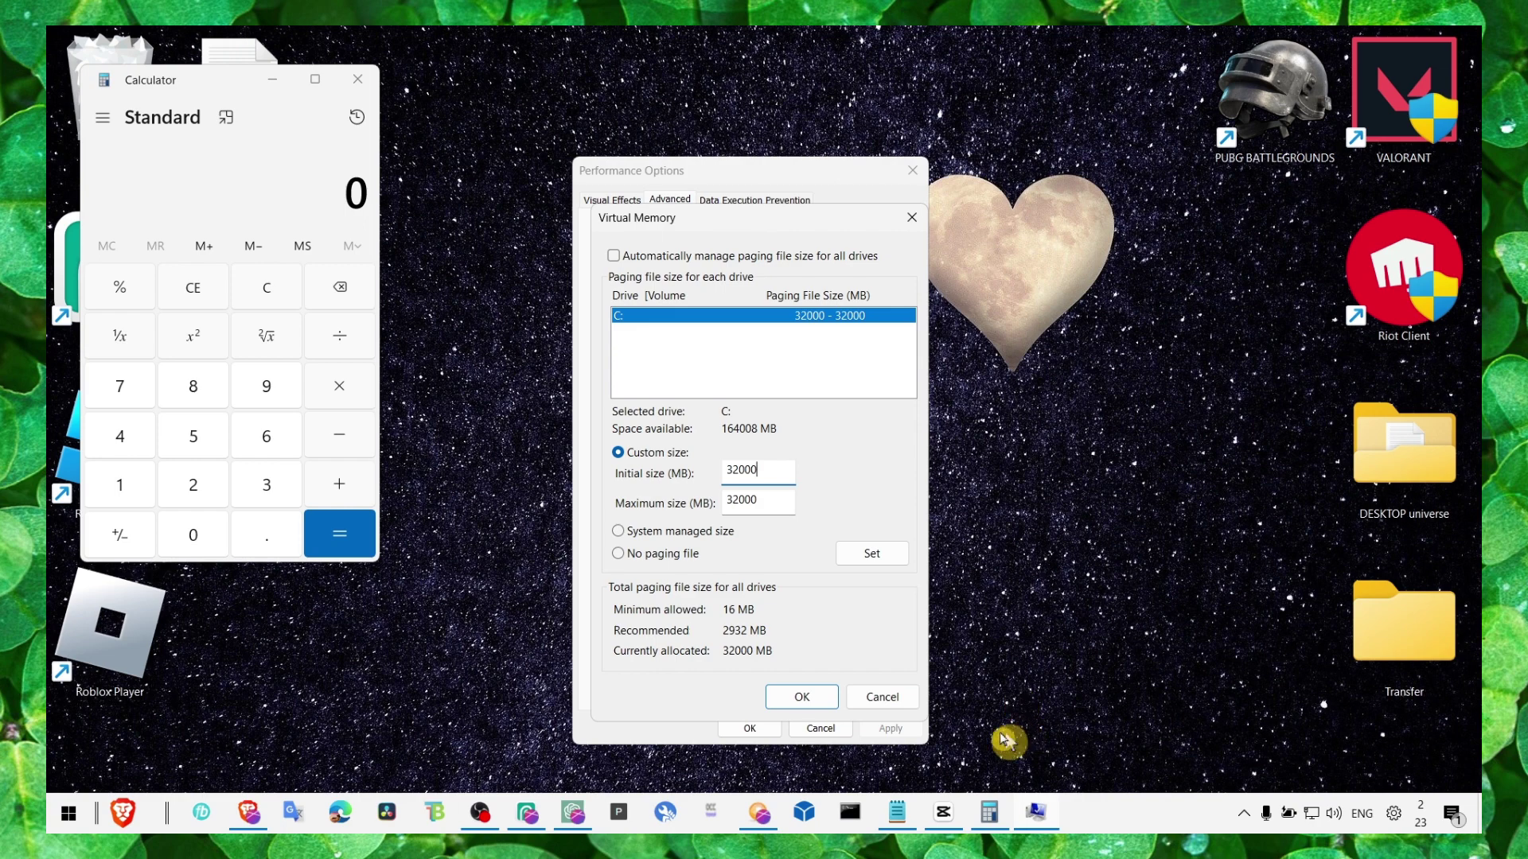
pyautogui.click(897, 812)
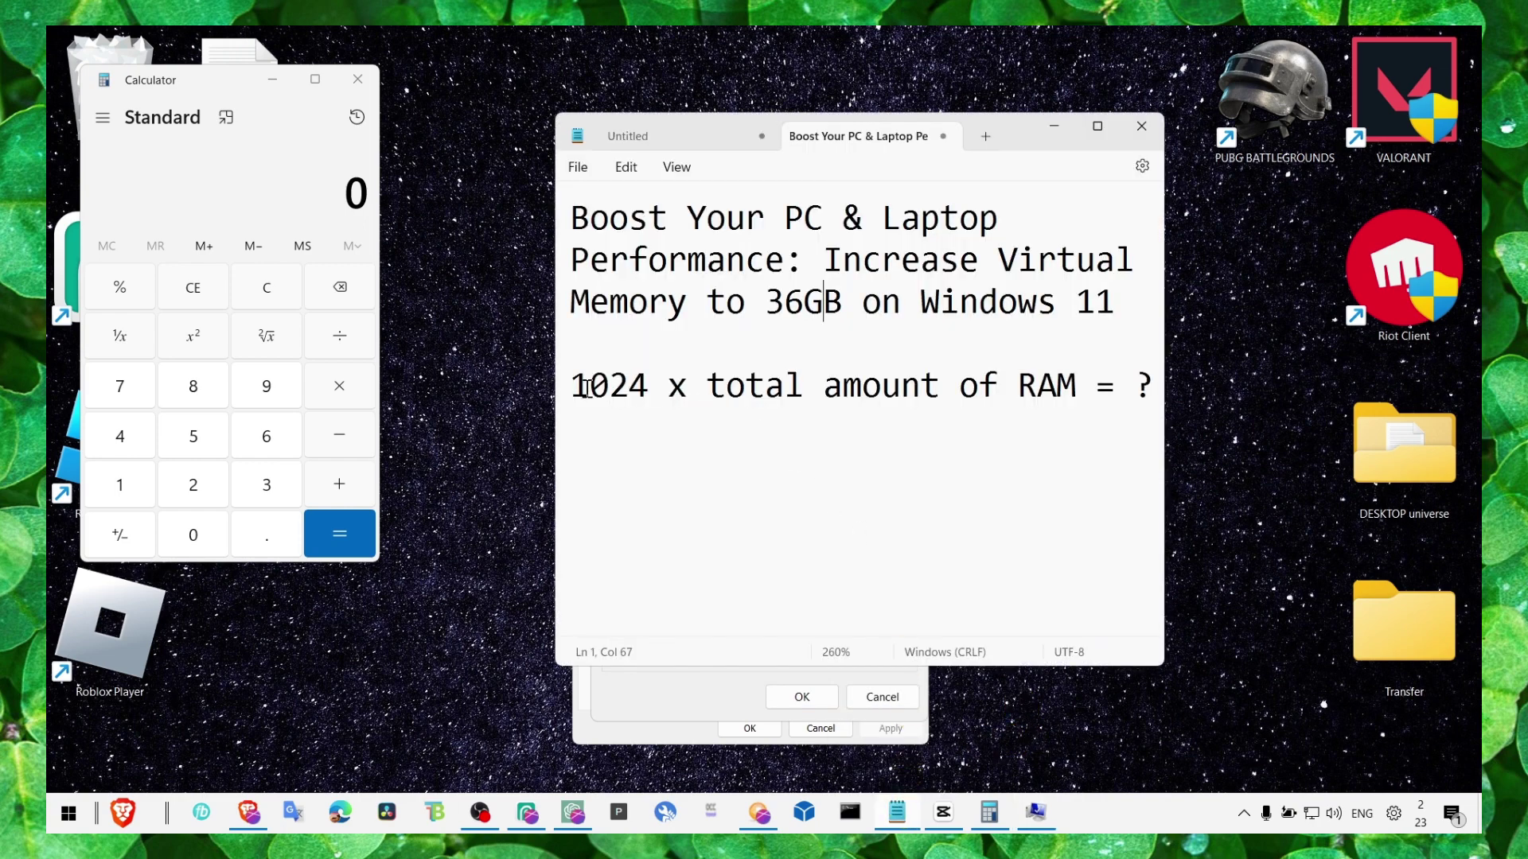
# Enter 1024 and 16 in Calculator, then clear the mistaken calculation with CE.
pyautogui.click(143, 491)
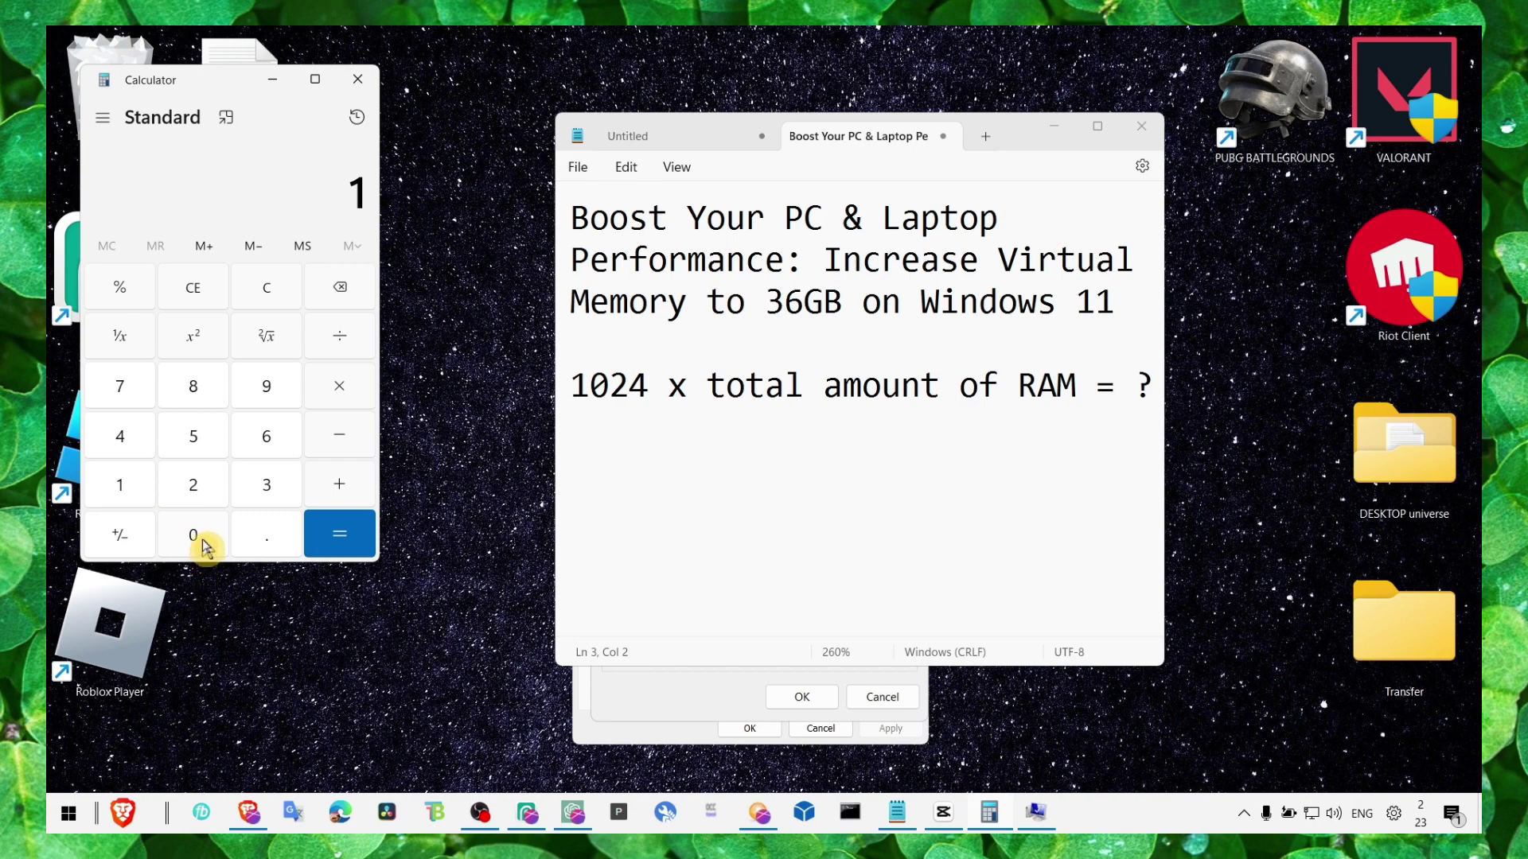
pyautogui.click(195, 537)
pyautogui.click(182, 477)
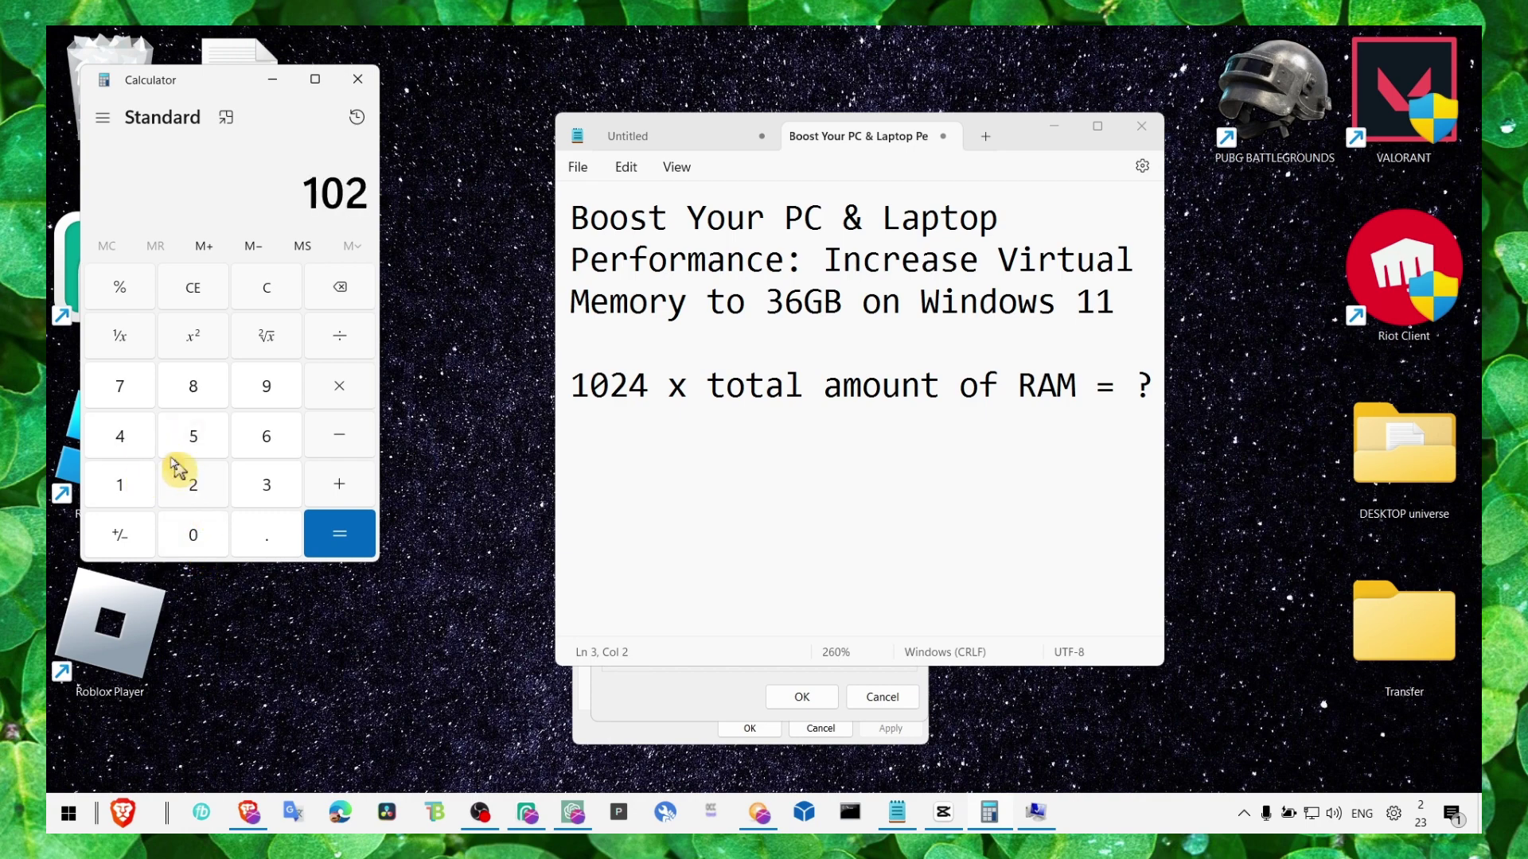
pyautogui.click(128, 436)
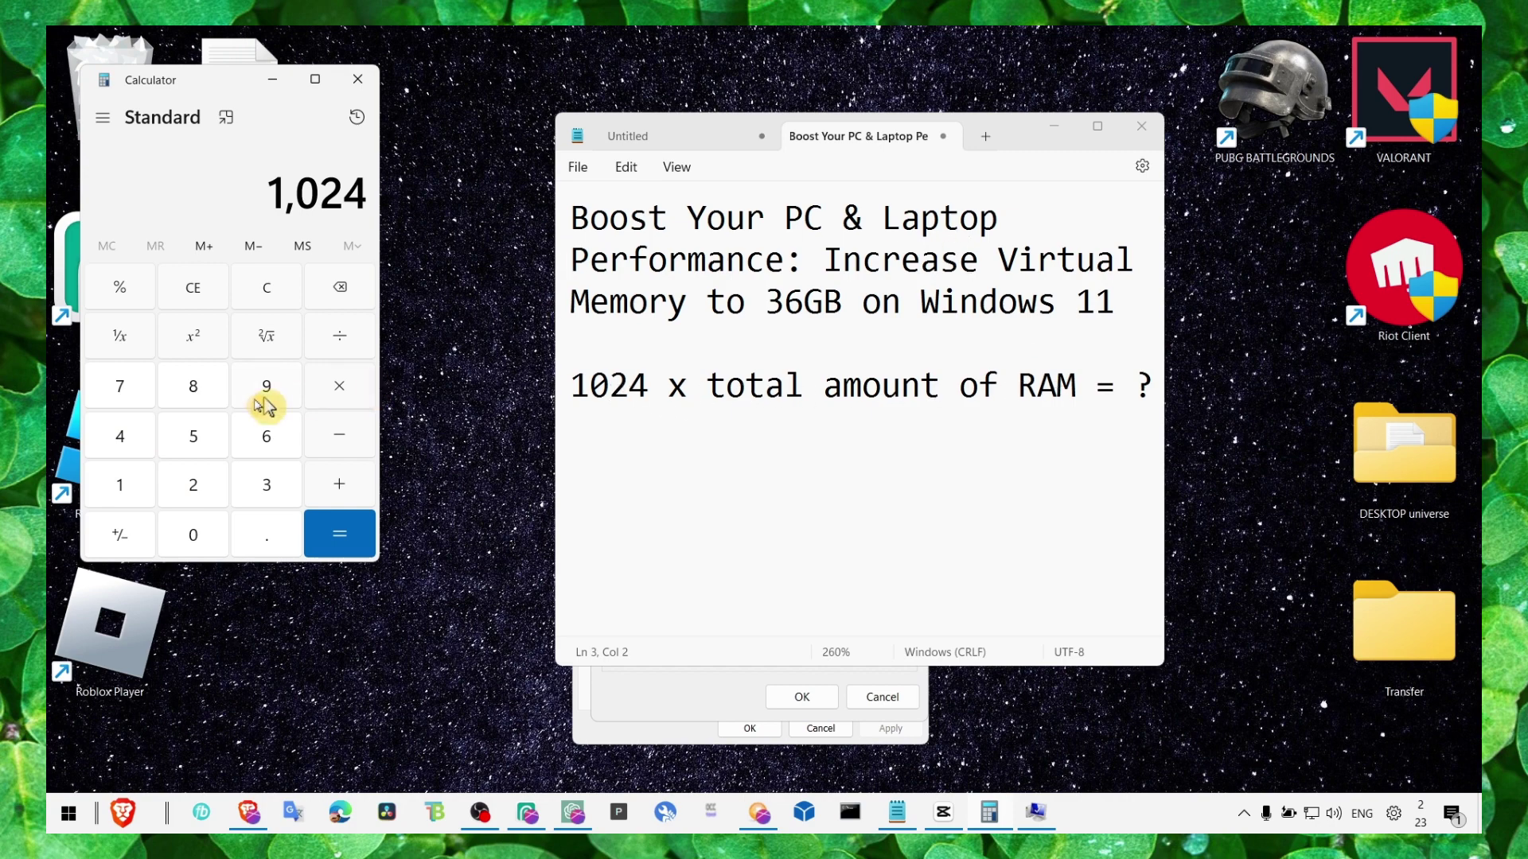
pyautogui.click(124, 486)
pyautogui.click(253, 435)
pyautogui.click(342, 531)
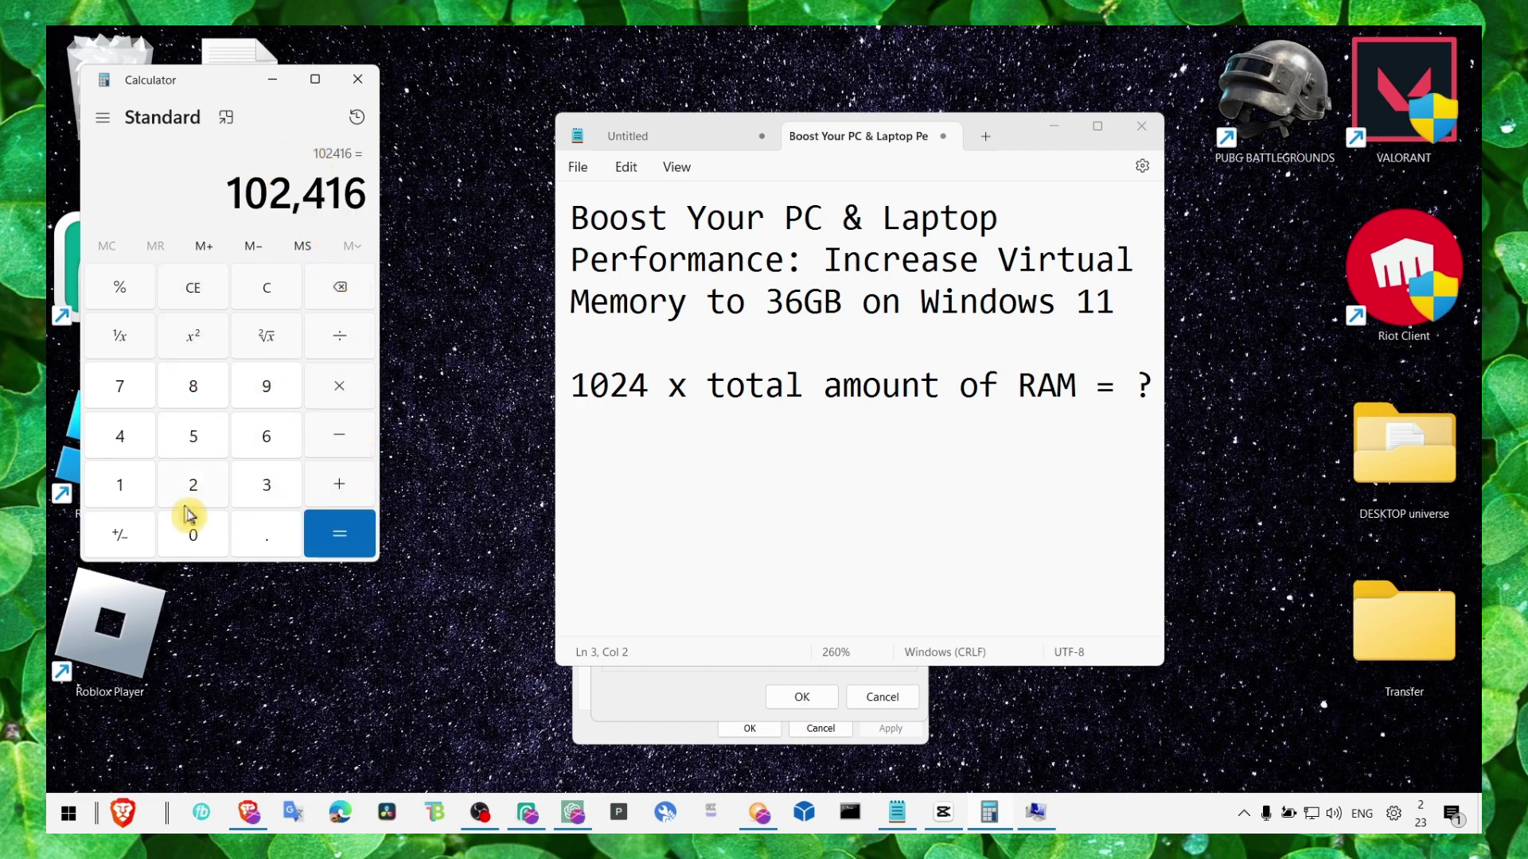
pyautogui.click(274, 290)
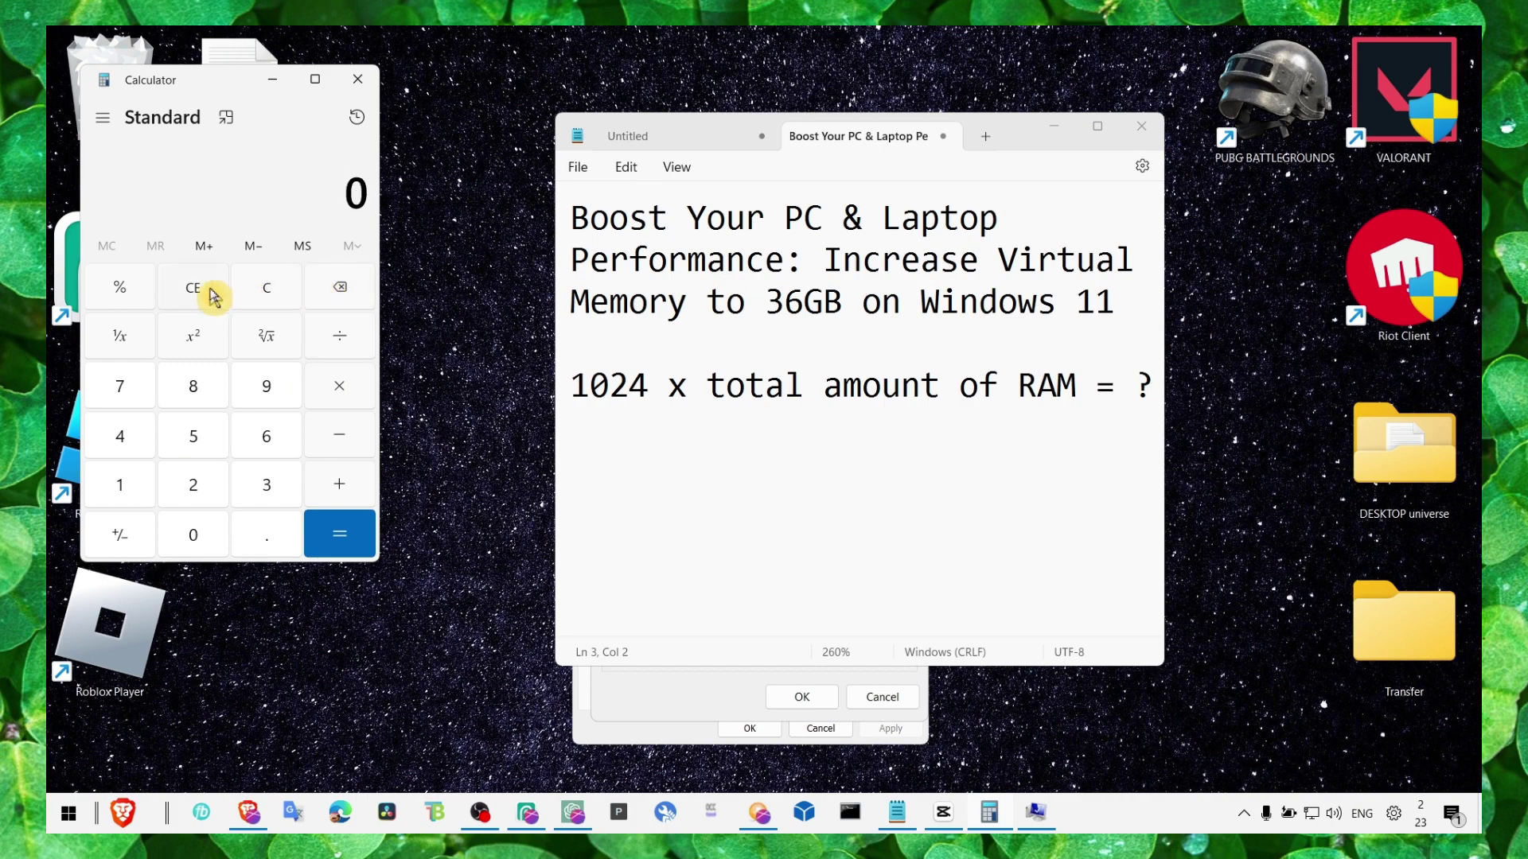
# Calculate 1024 × 16 = 16,384 in Calculator, then minimize the Notepad note.
pyautogui.click(124, 487)
pyautogui.click(174, 548)
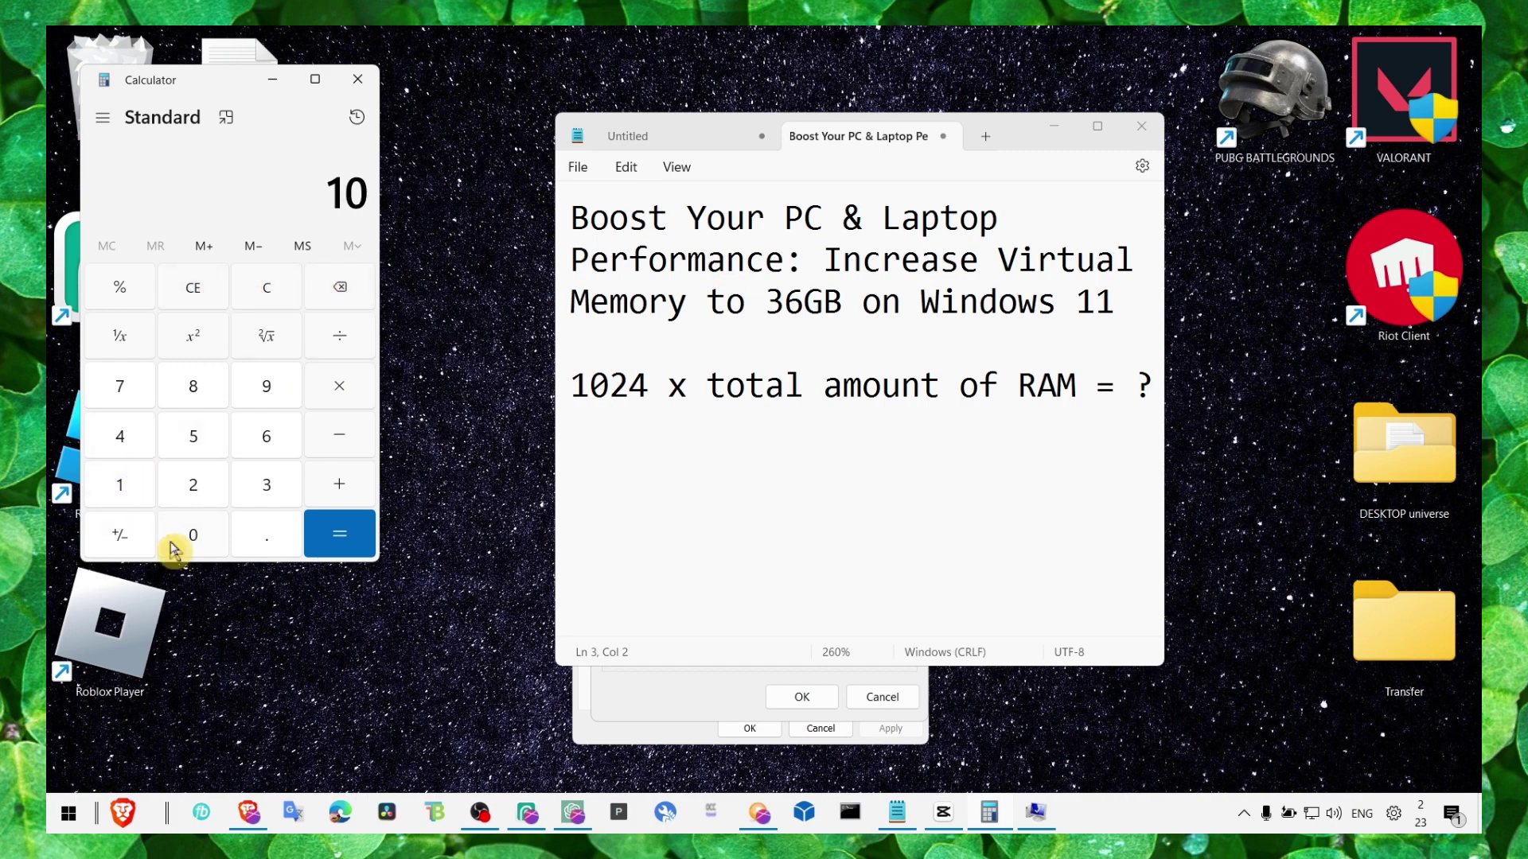
pyautogui.click(176, 482)
pyautogui.click(127, 438)
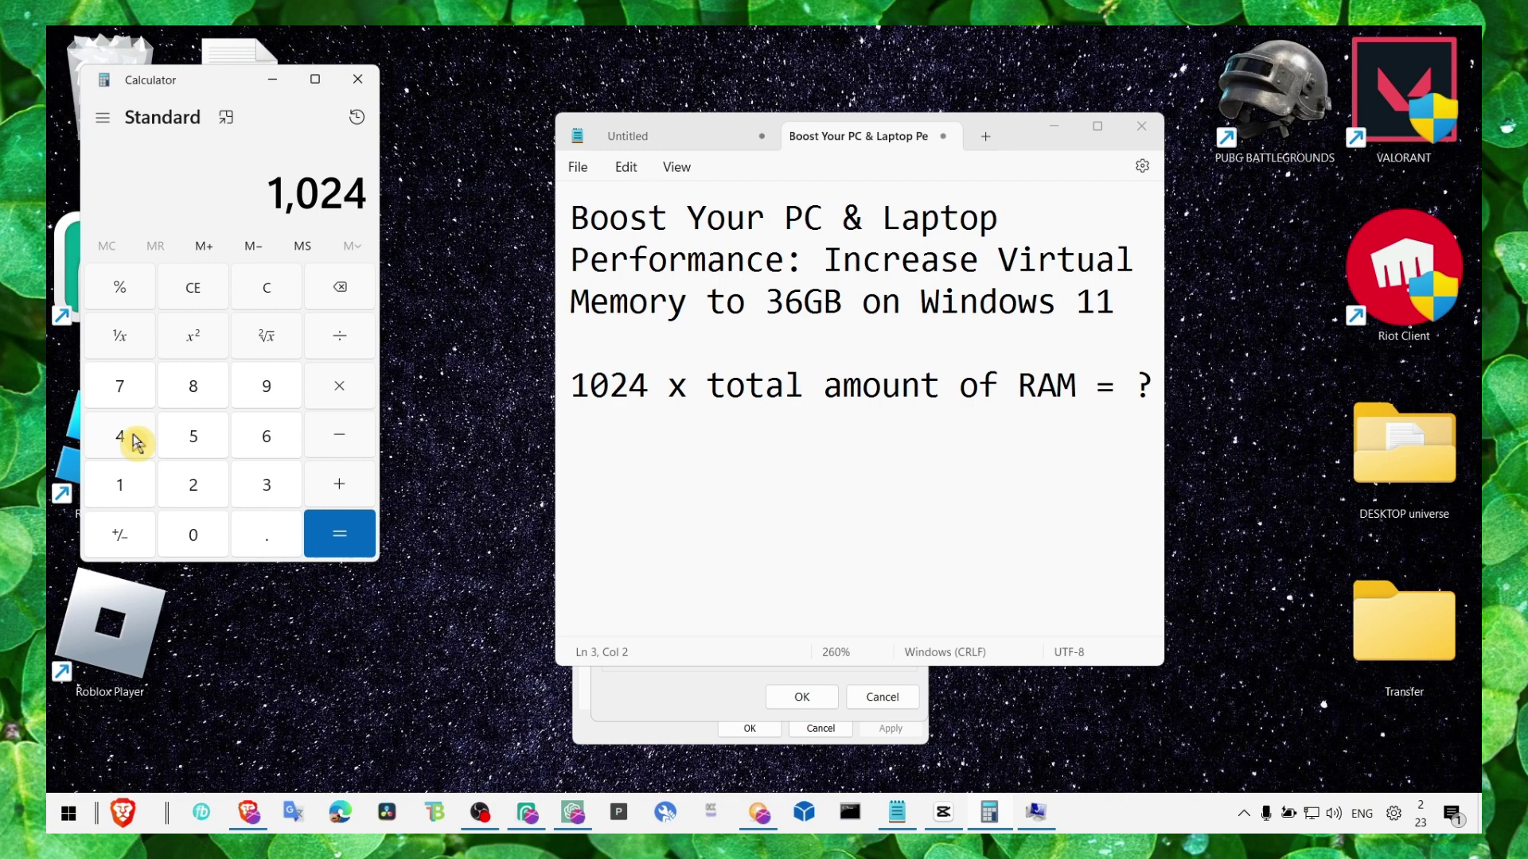
pyautogui.click(334, 400)
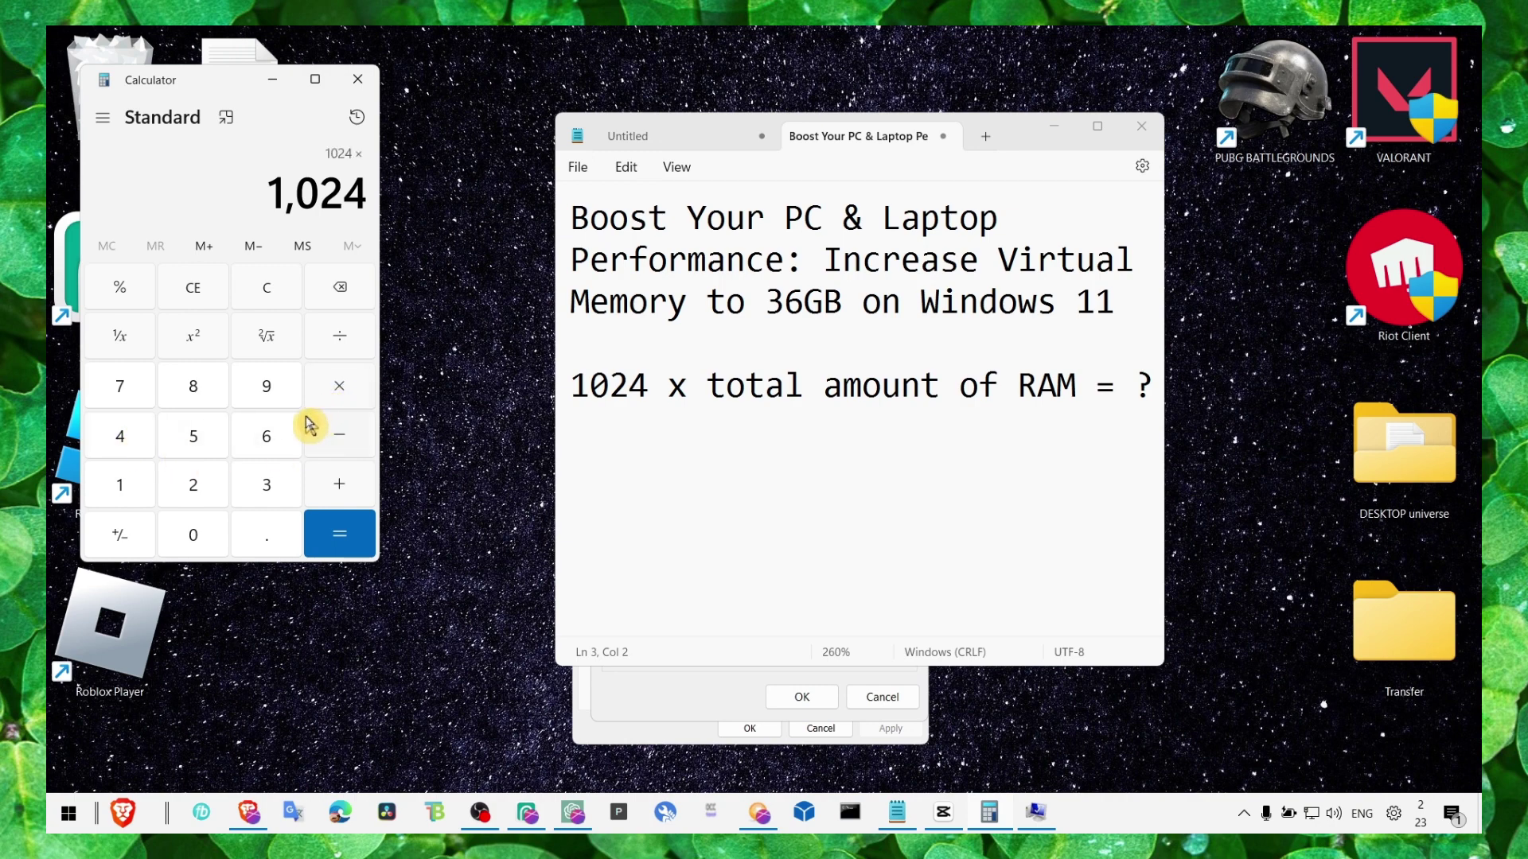
pyautogui.click(124, 493)
pyautogui.click(268, 437)
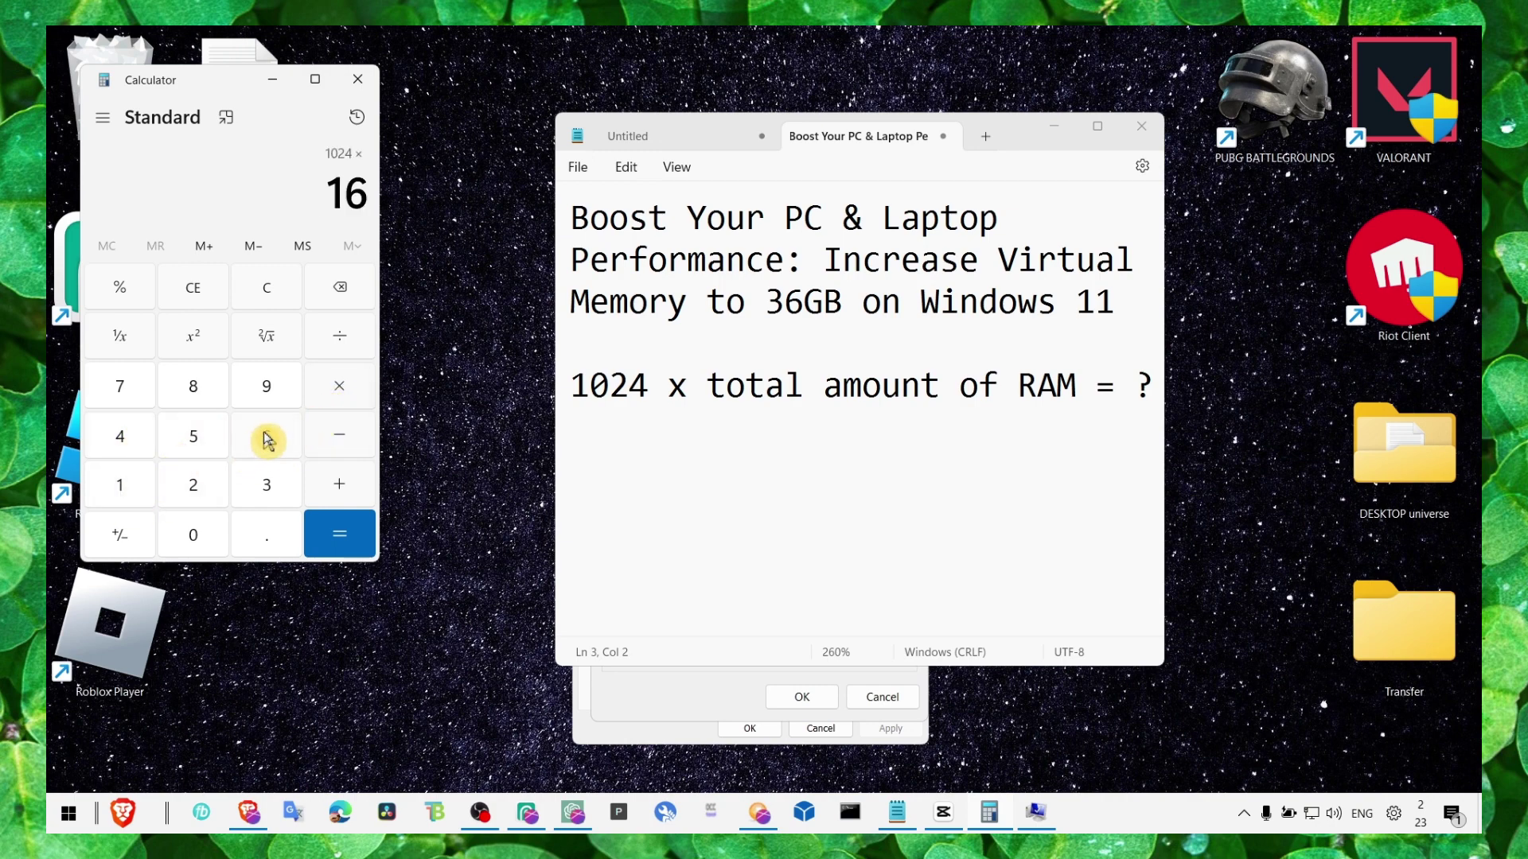
pyautogui.click(332, 538)
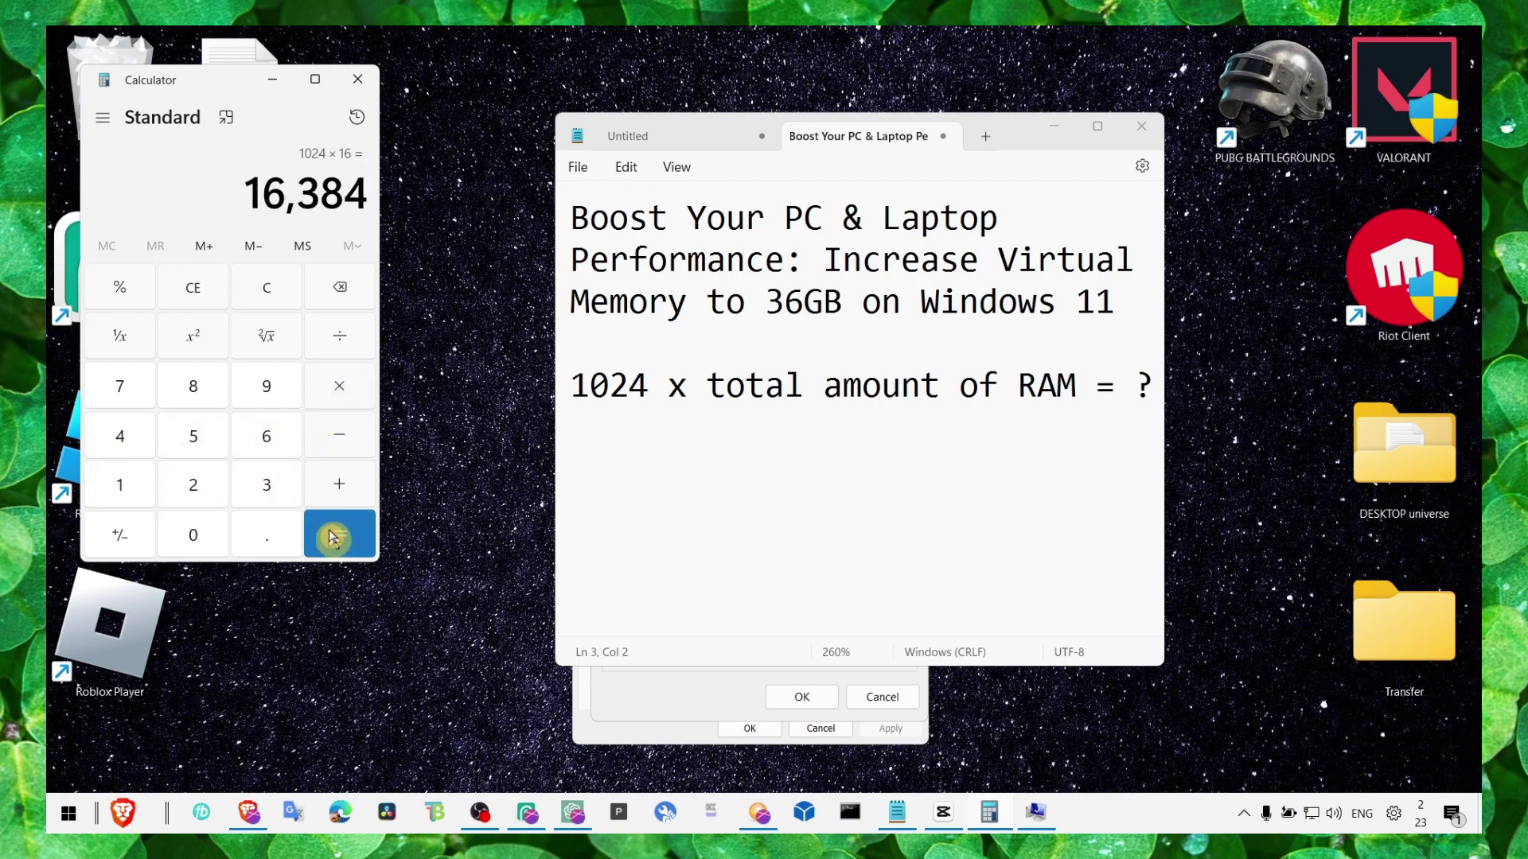
pyautogui.click(294, 195)
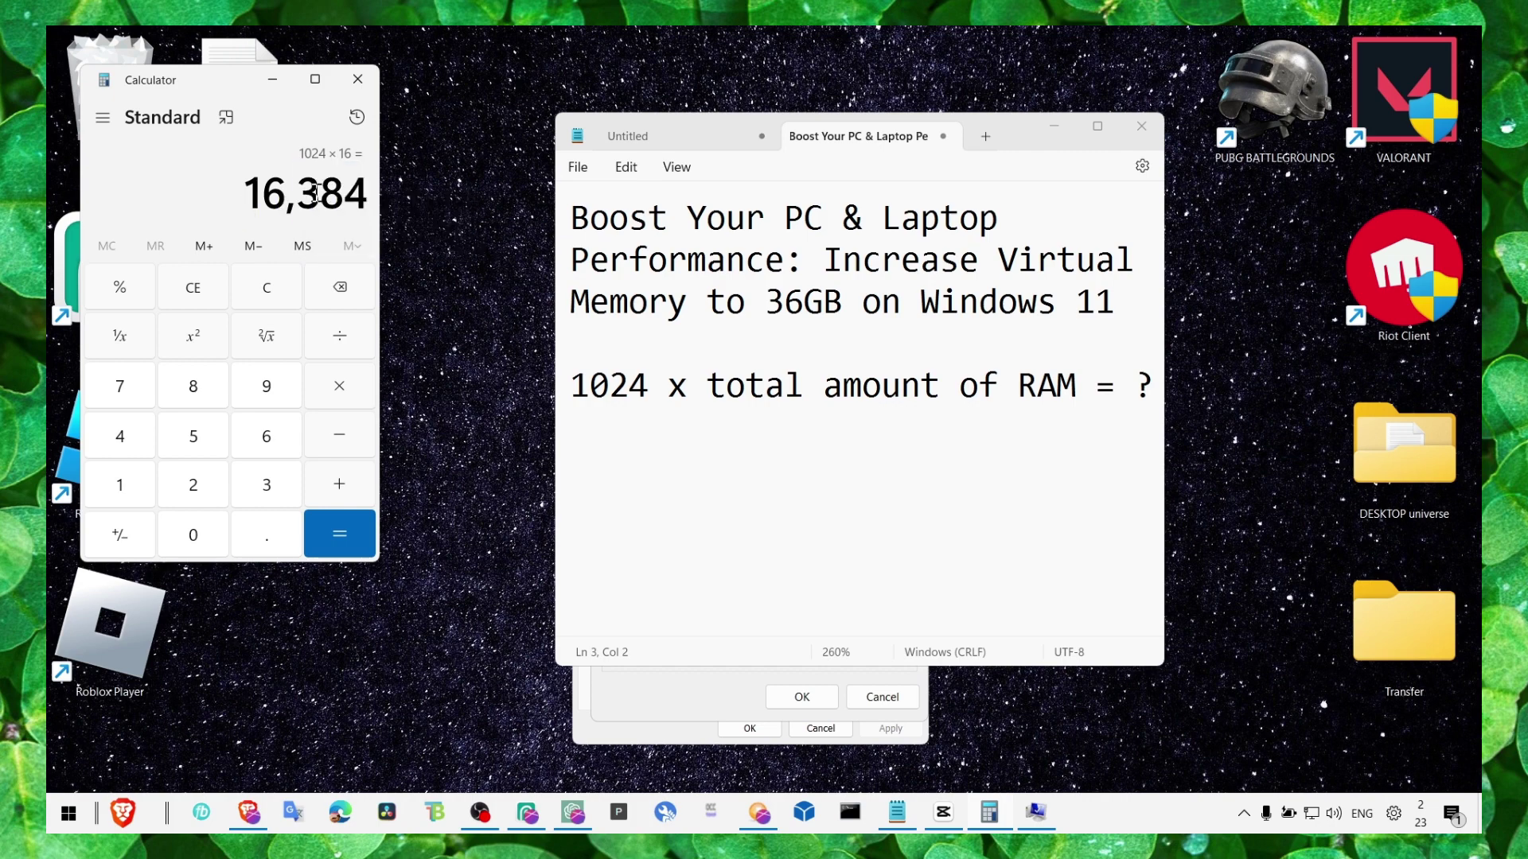
pyautogui.click(1053, 127)
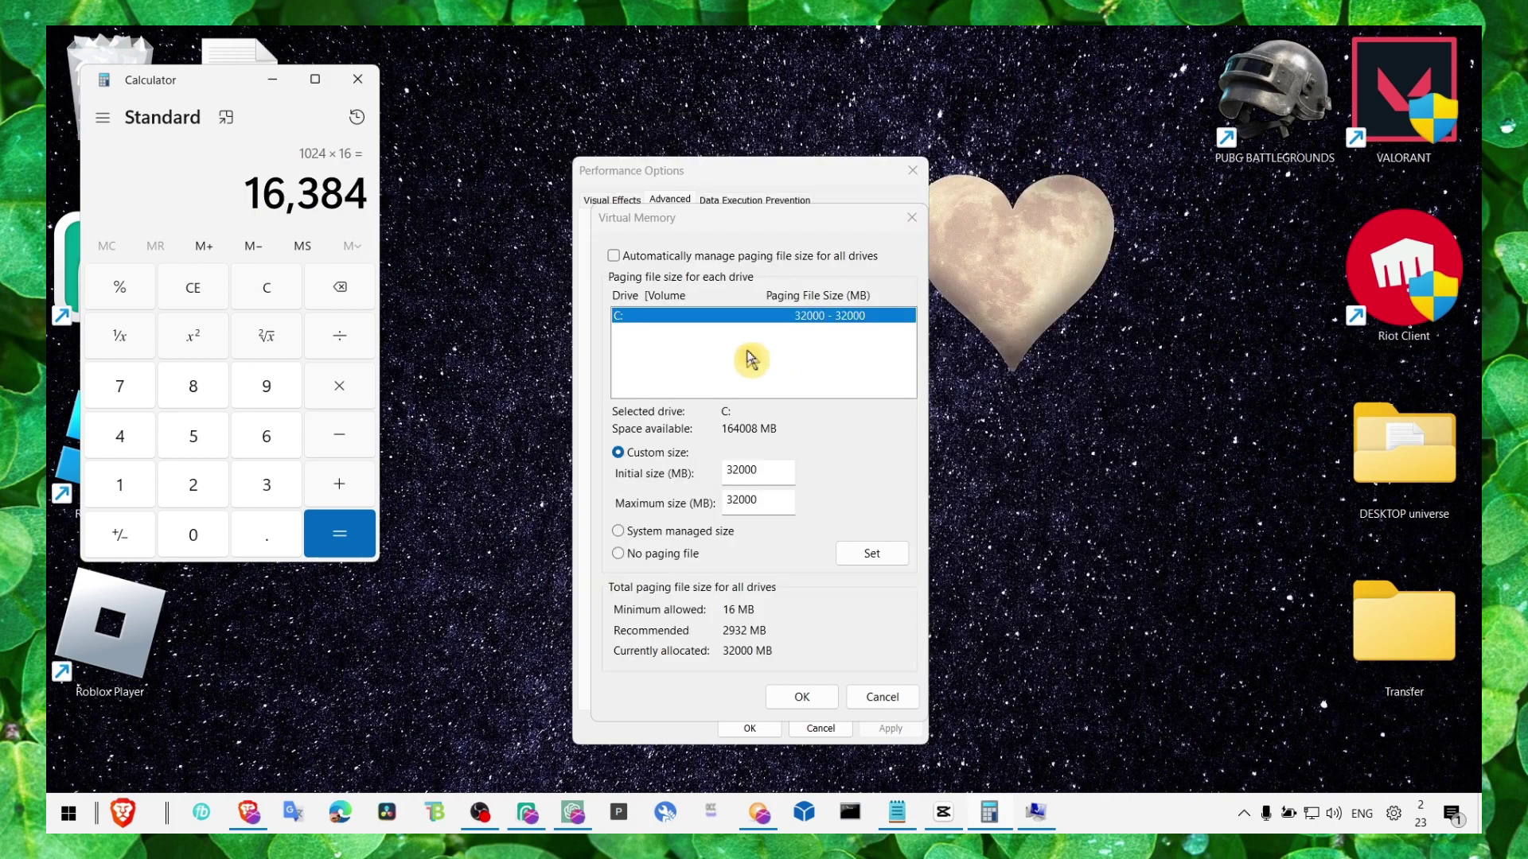
# Select the Initial and Maximum size values, checking the 16,384 result in Calculator.
pyautogui.doubleClick(770, 479)
pyautogui.click(478, 296)
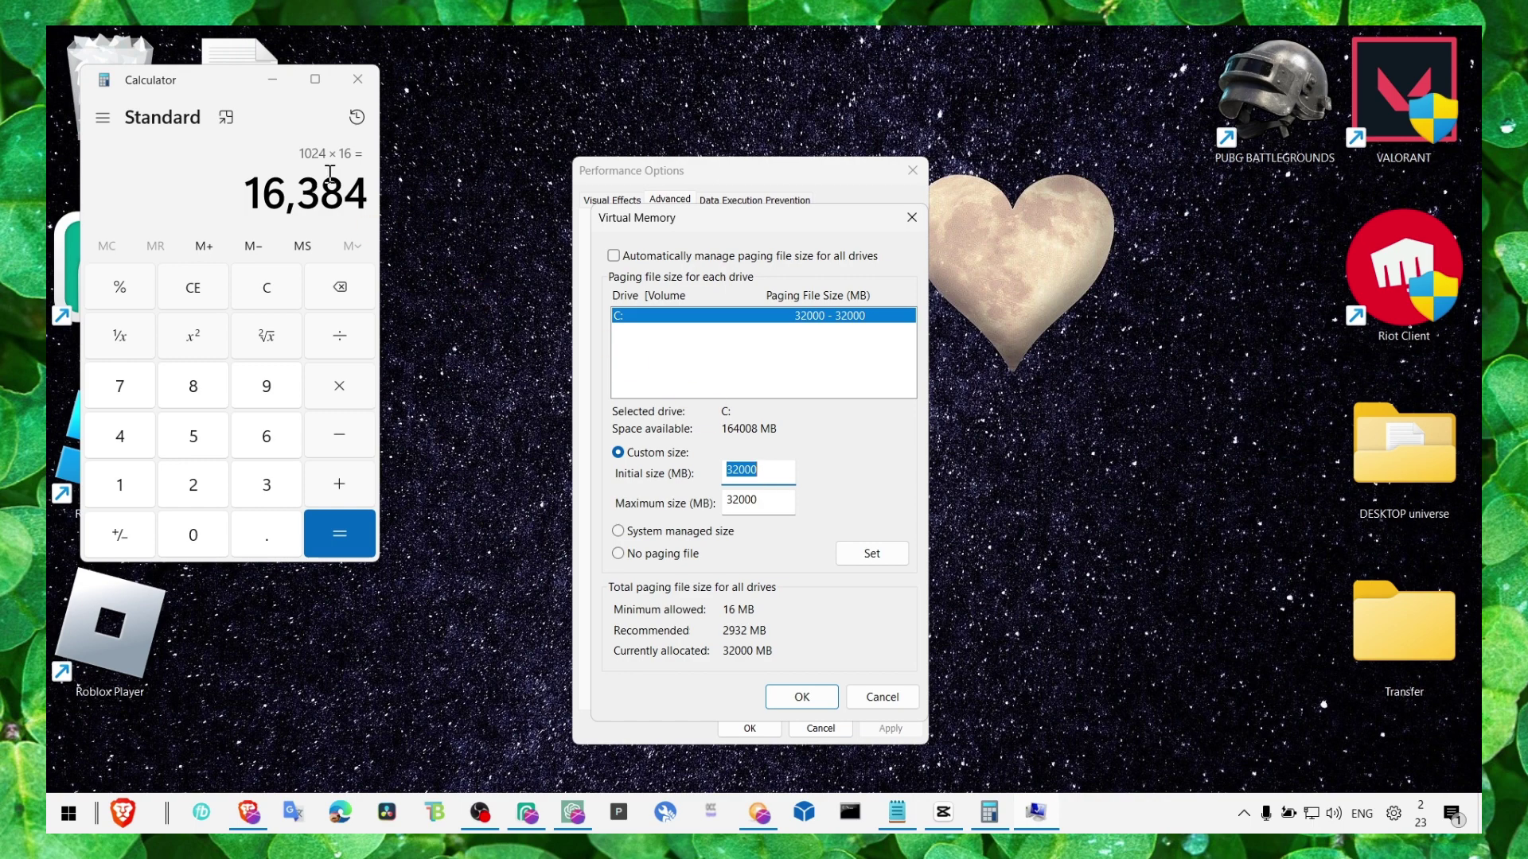
pyautogui.click(370, 253)
pyautogui.click(733, 457)
pyautogui.click(746, 472)
pyautogui.click(693, 481)
pyautogui.doubleClick(752, 500)
pyautogui.click(767, 469)
pyautogui.doubleClick(751, 501)
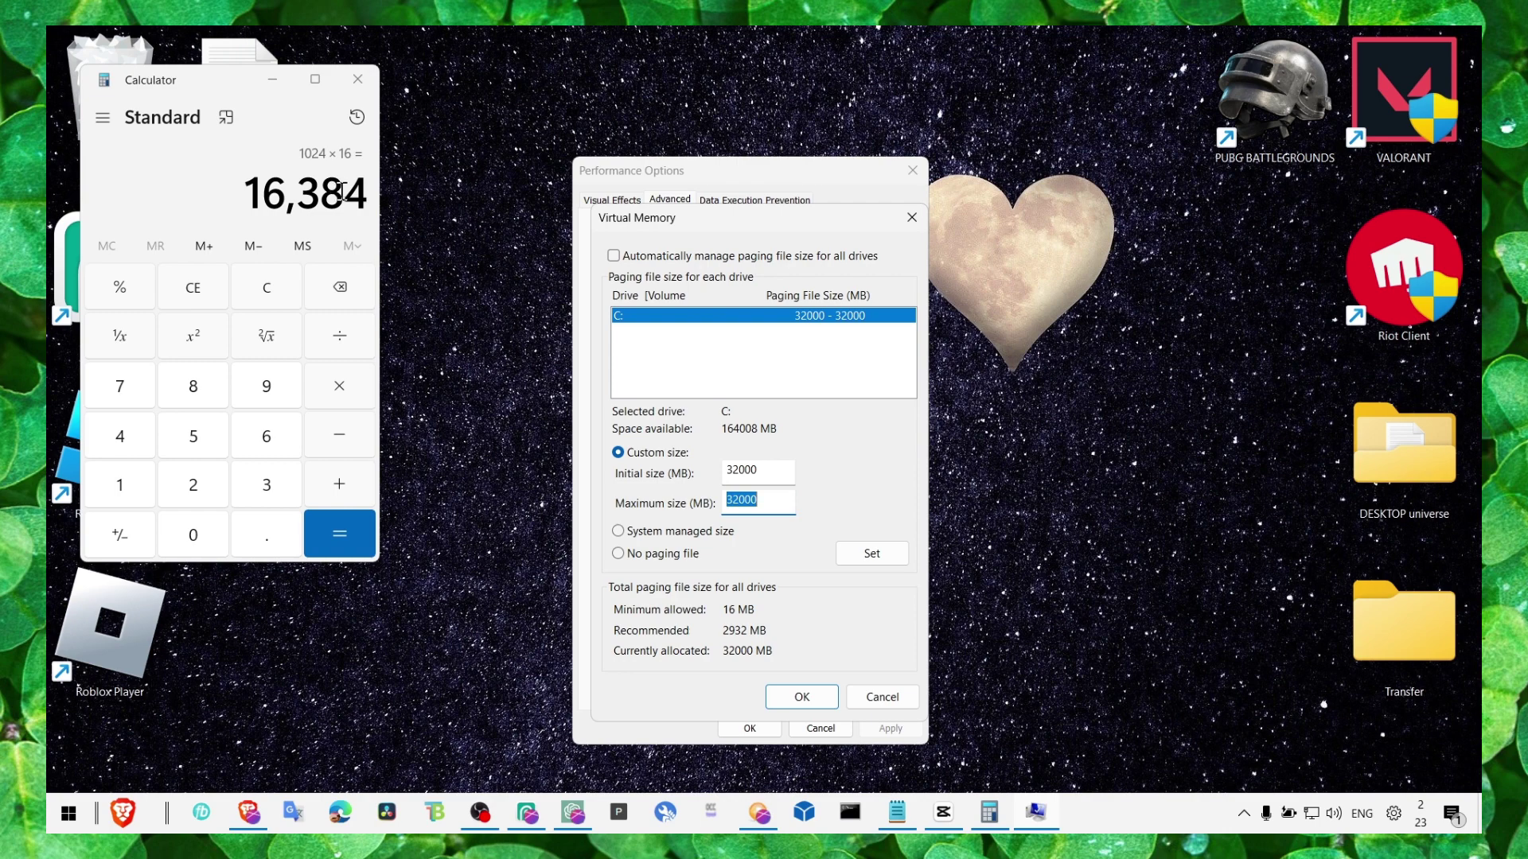
pyautogui.click(343, 164)
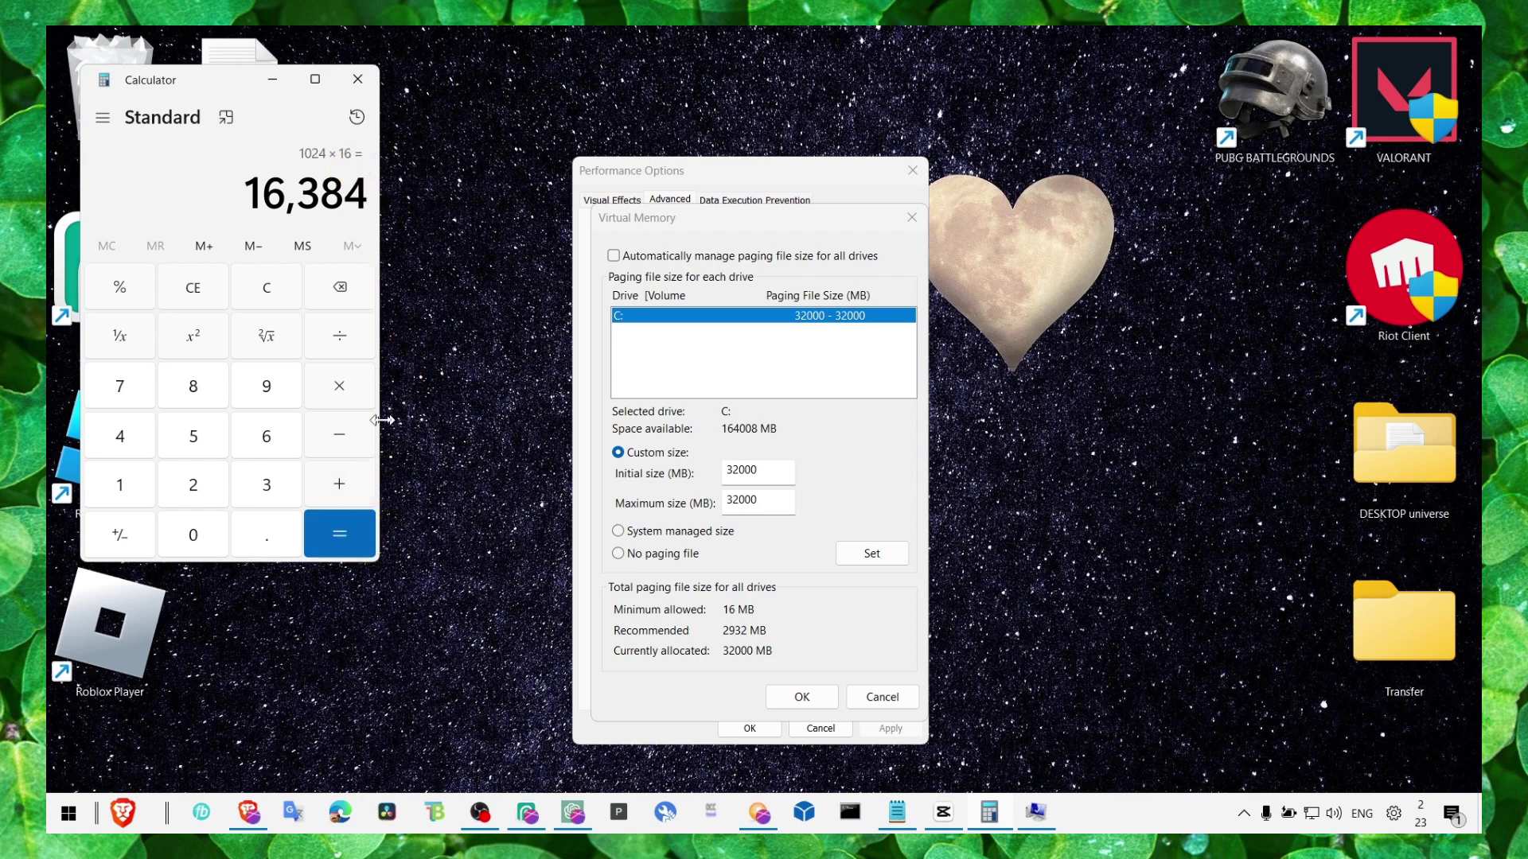
# Set C:'s paging file to 32000 MB initial and maximum and confirm with OK.
pyautogui.click(760, 498)
pyautogui.doubleClick(763, 500)
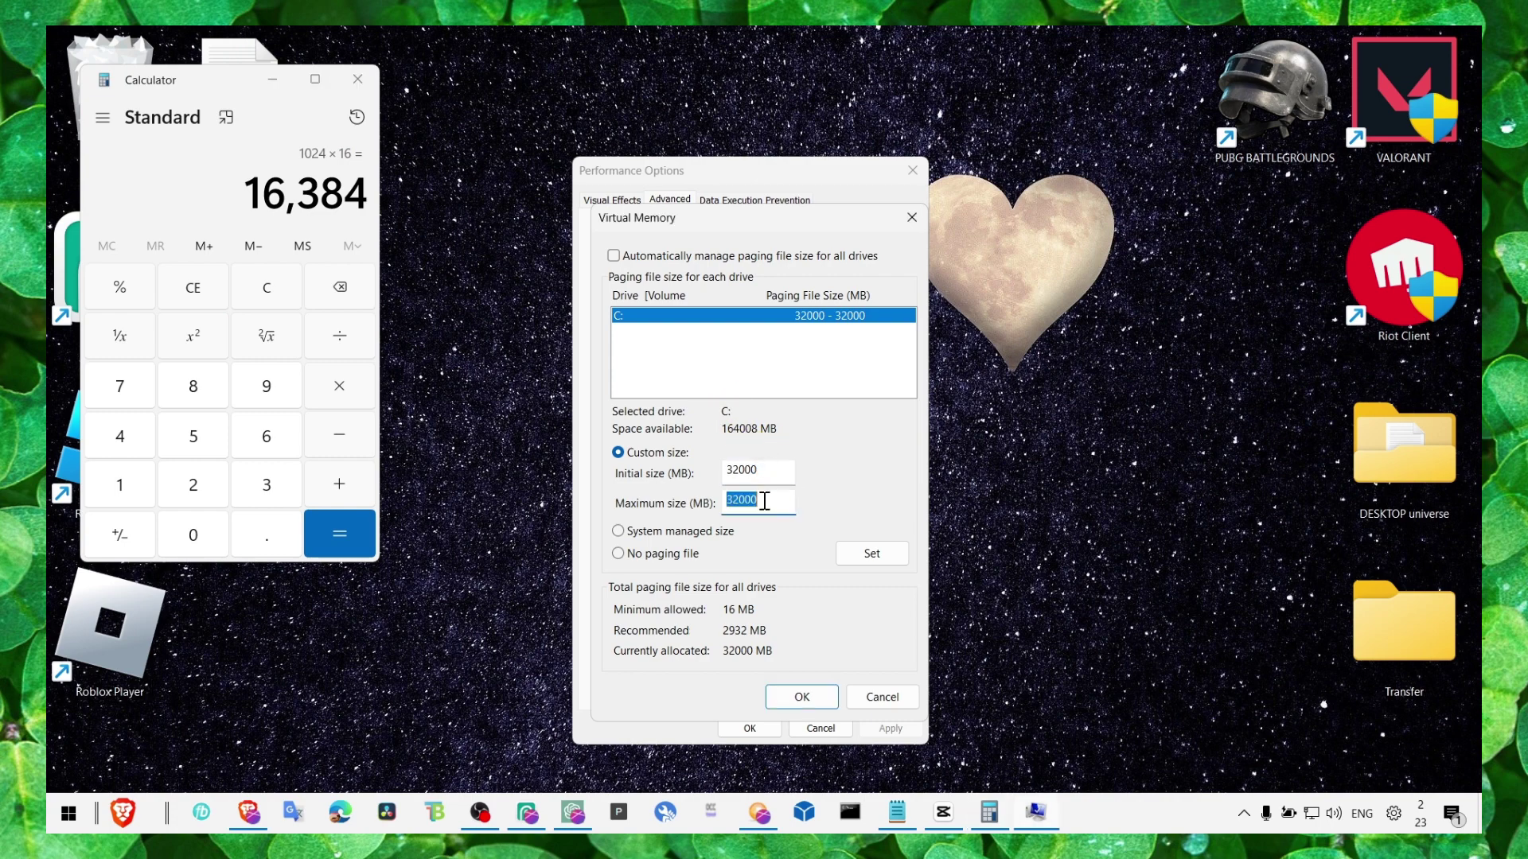
pyautogui.doubleClick(769, 473)
pyautogui.click(872, 554)
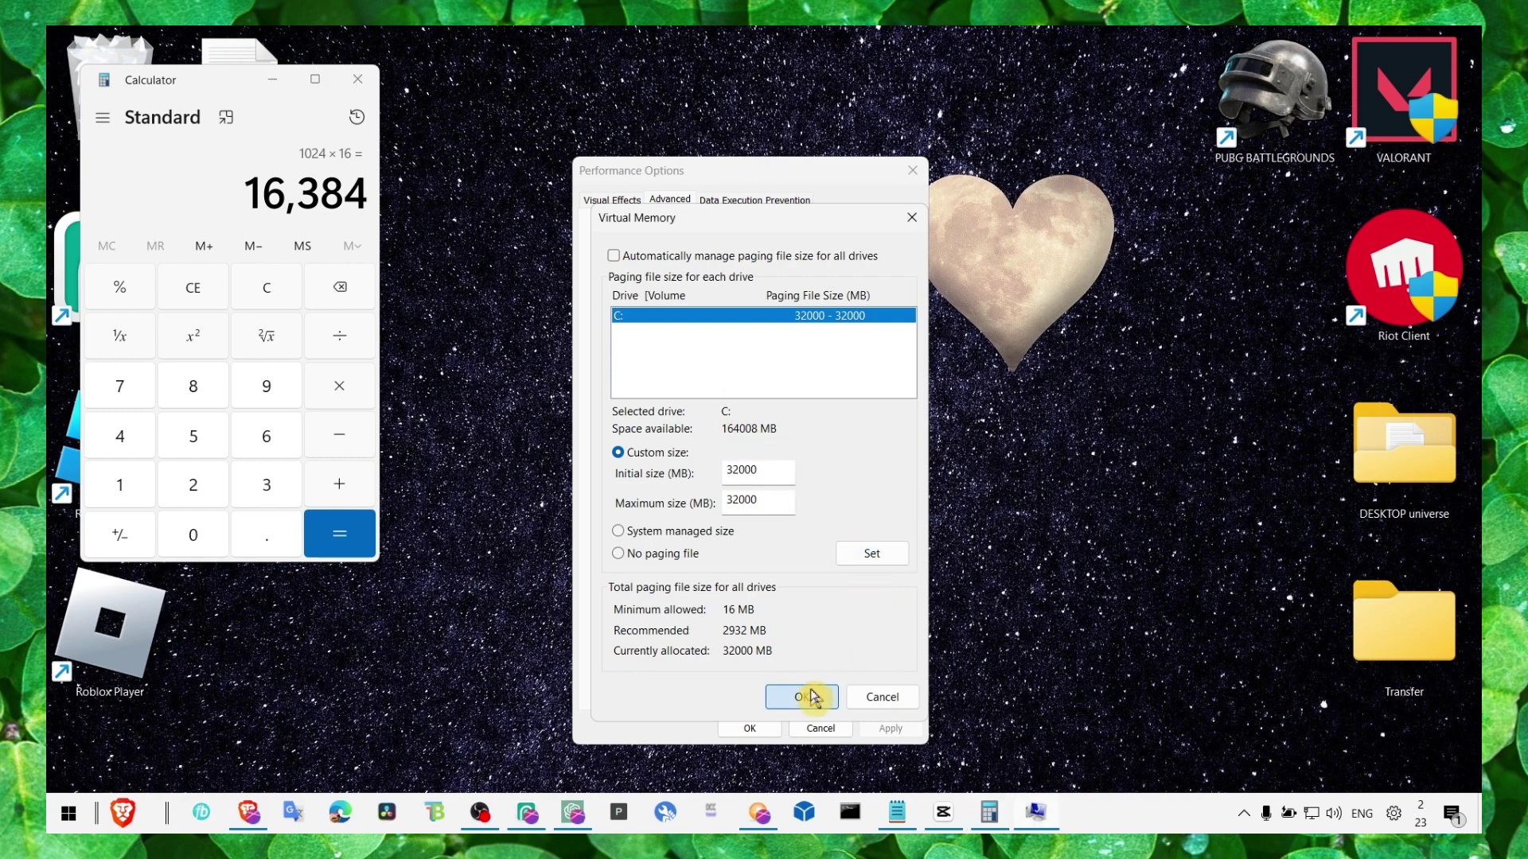
pyautogui.click(803, 697)
# Close Performance Options with OK, minimize Calculator, and open Settings with Win+I.
pyautogui.click(762, 728)
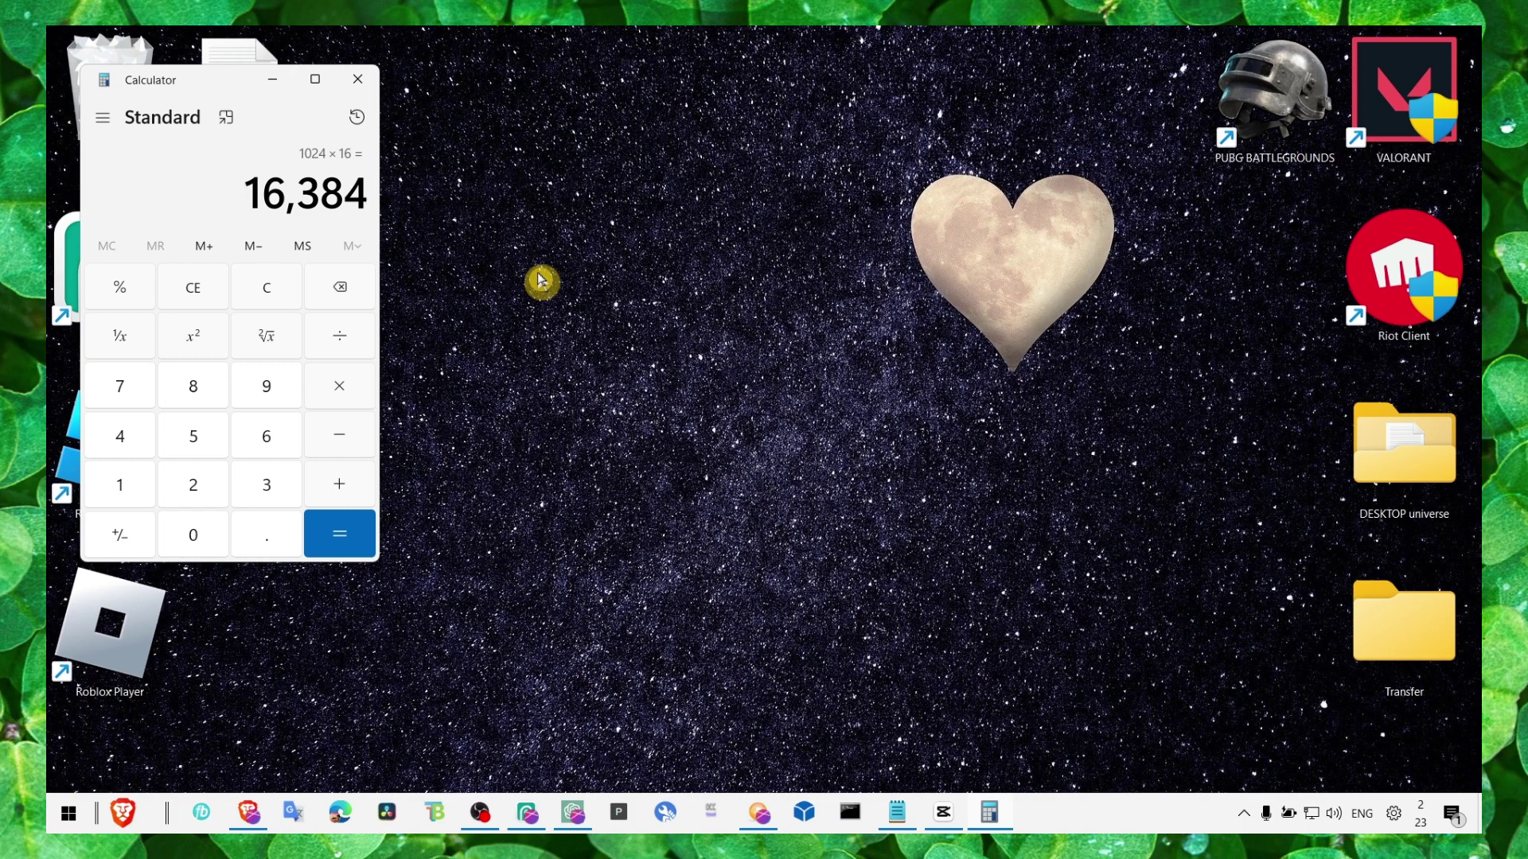
pyautogui.click(272, 79)
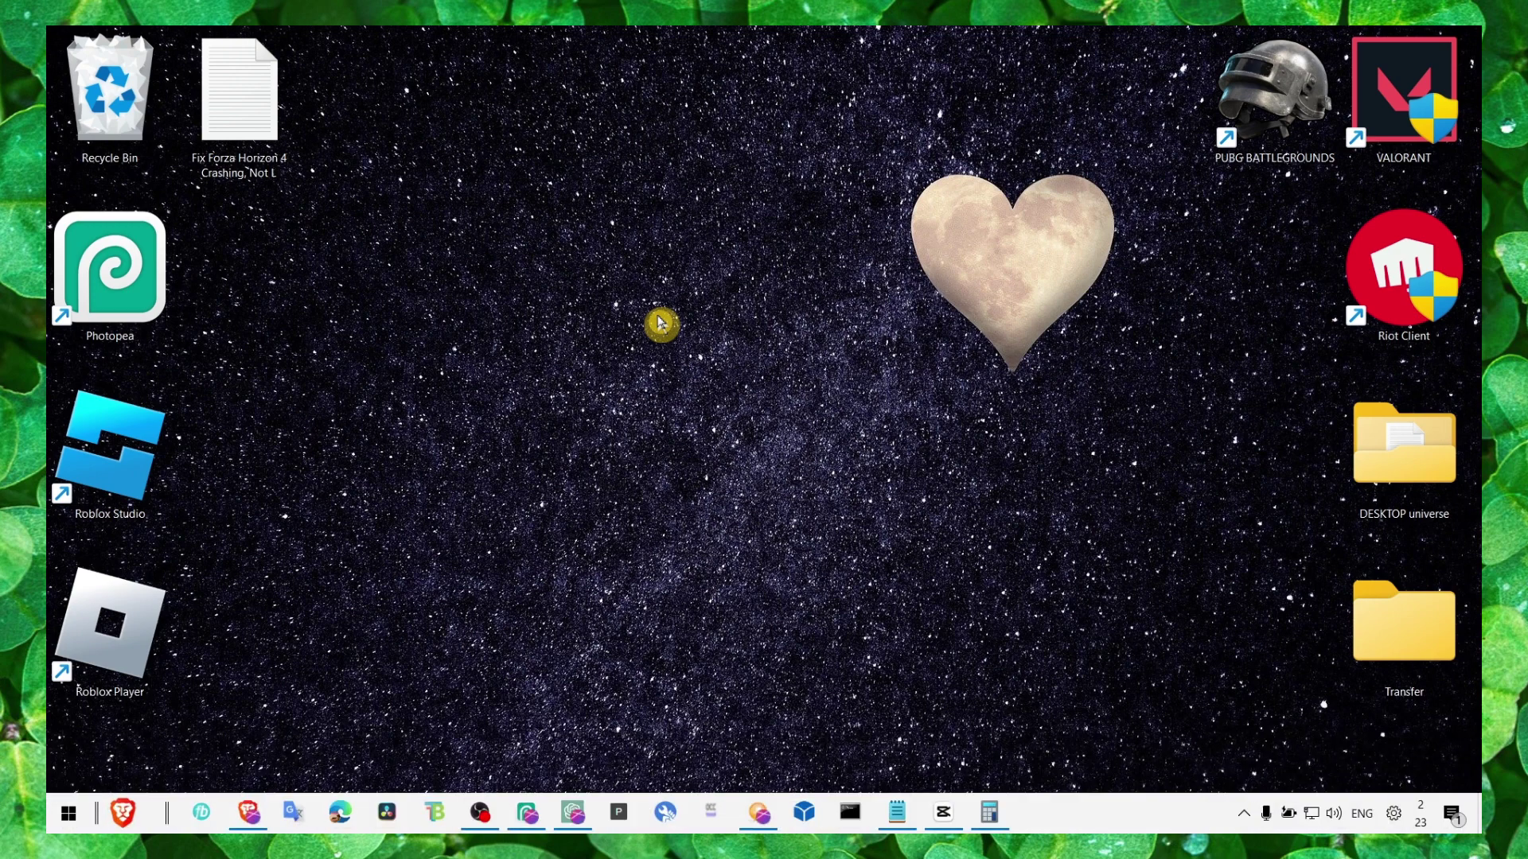
pyautogui.press('super+i')
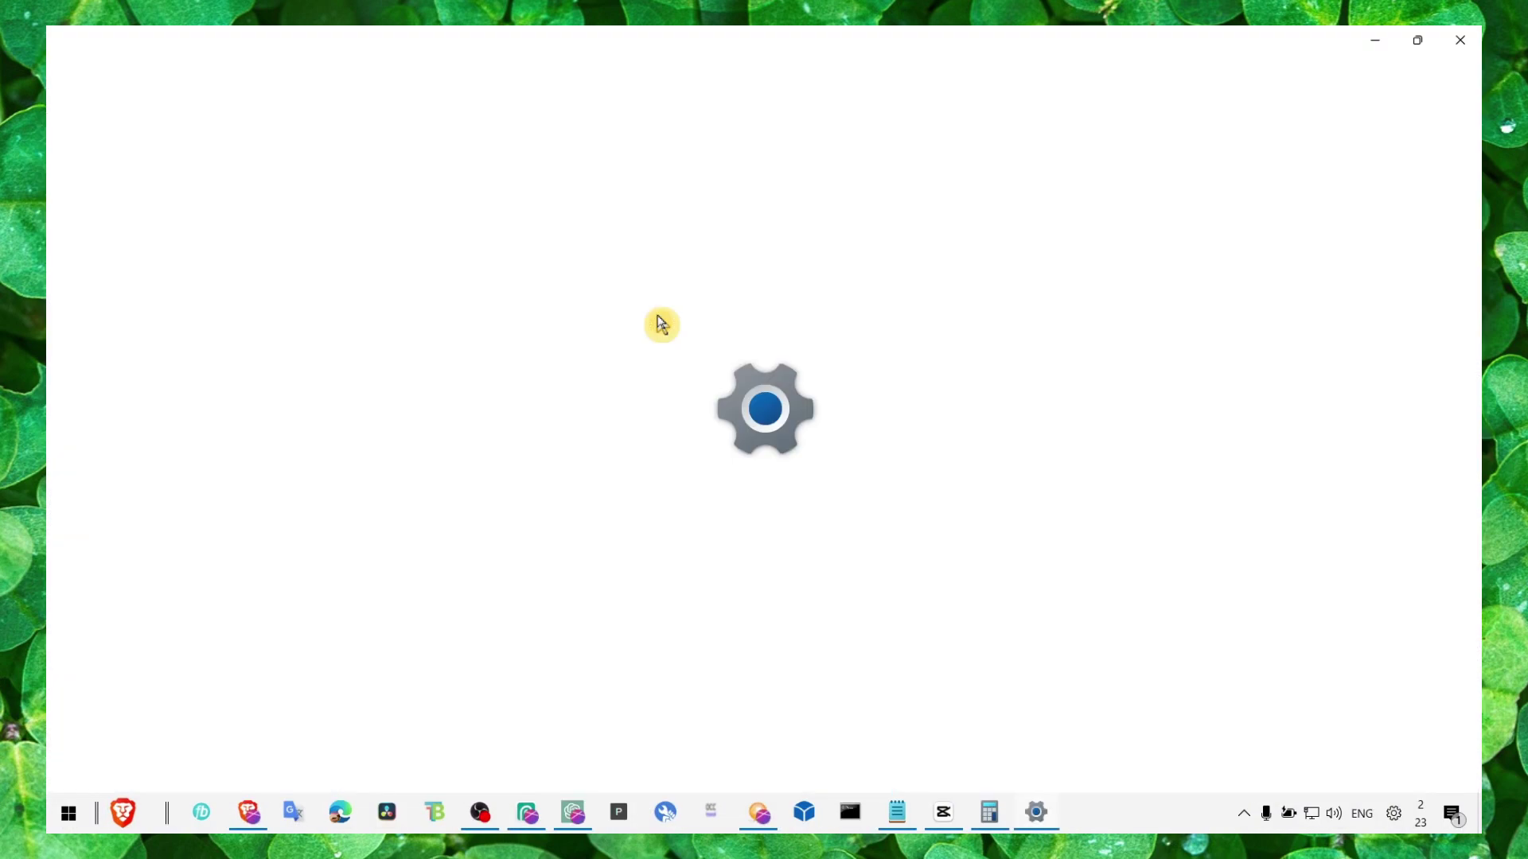
pyautogui.scroll(-4, 614, 488)
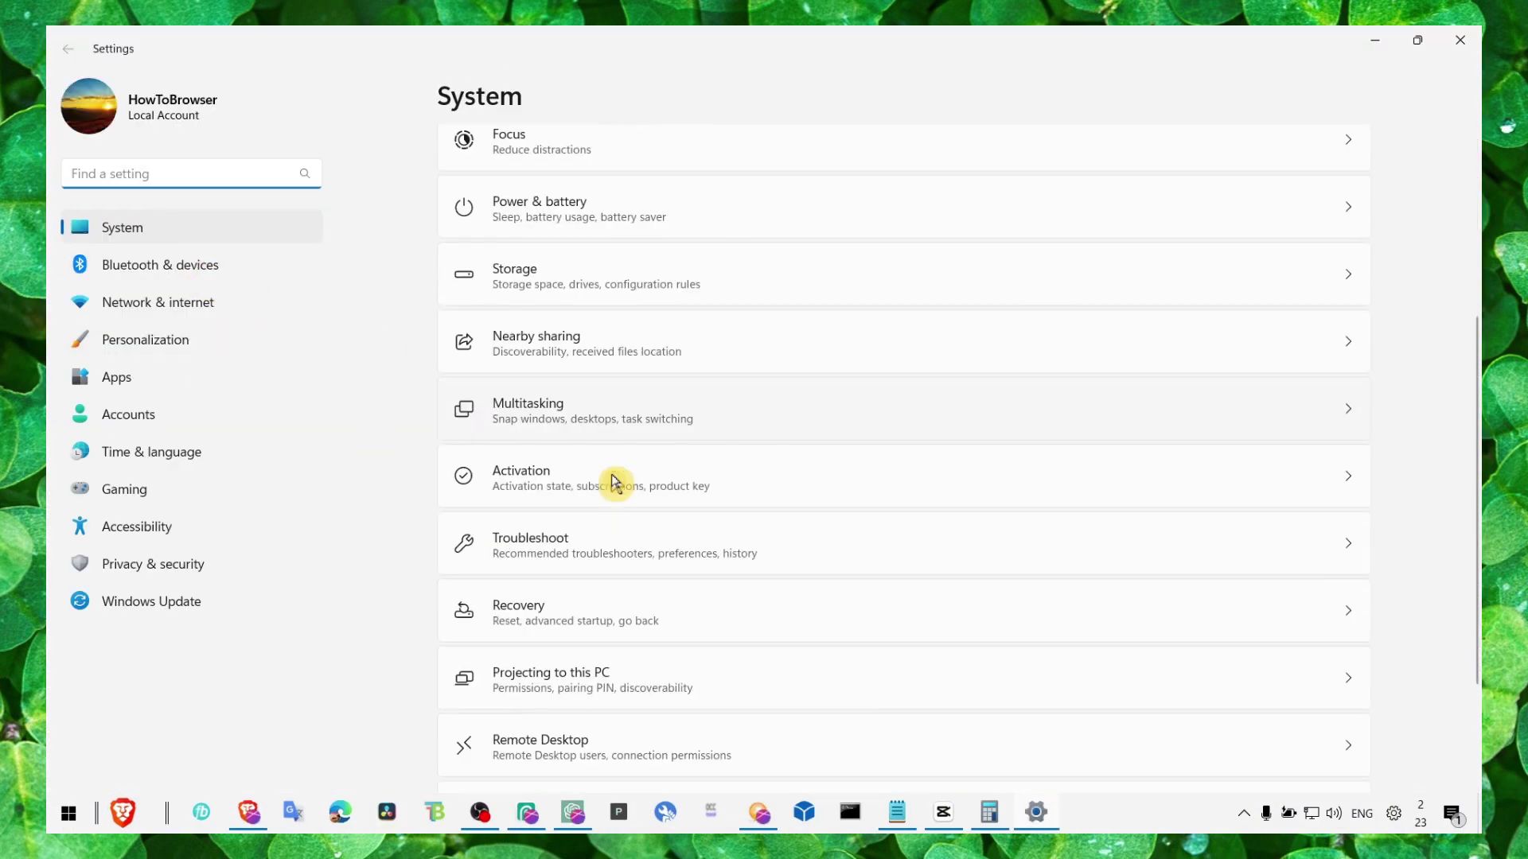
pyautogui.scroll(3, 517, 454)
pyautogui.scroll(1, 541, 334)
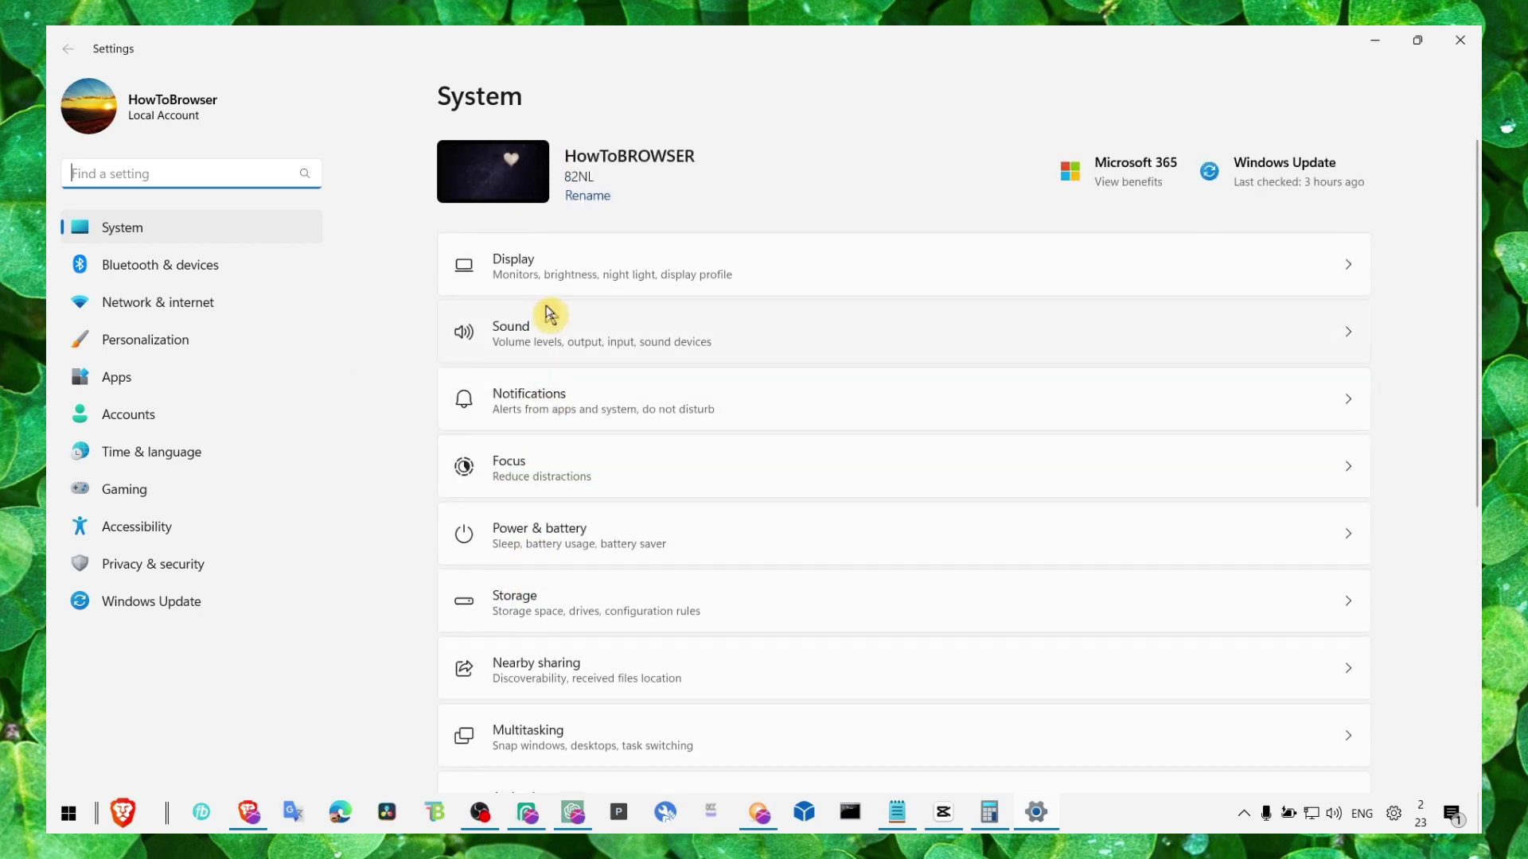
pyautogui.scroll(-3, 581, 317)
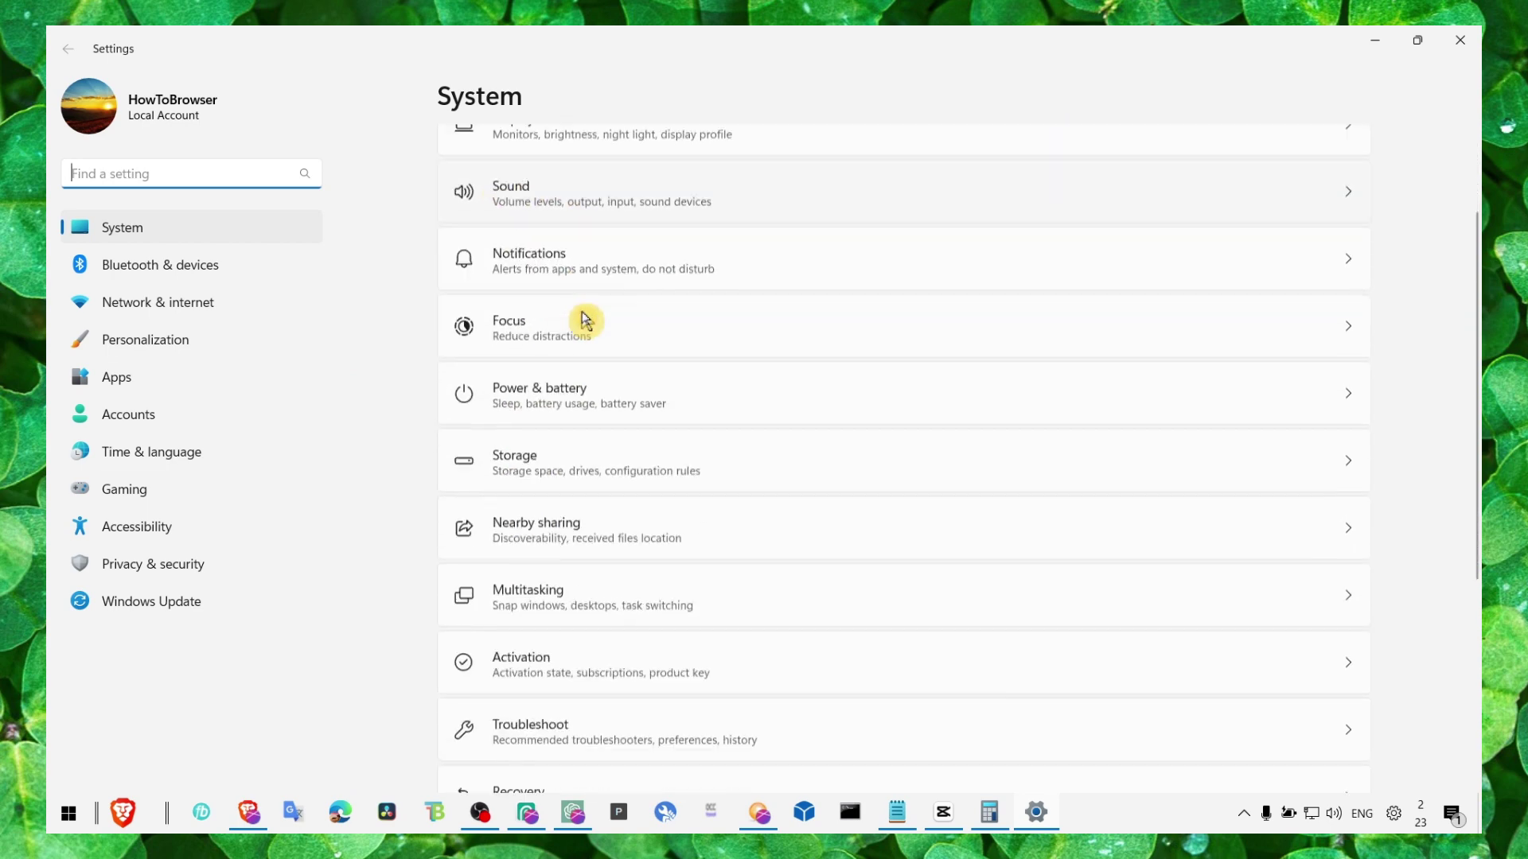
pyautogui.scroll(-2, 585, 317)
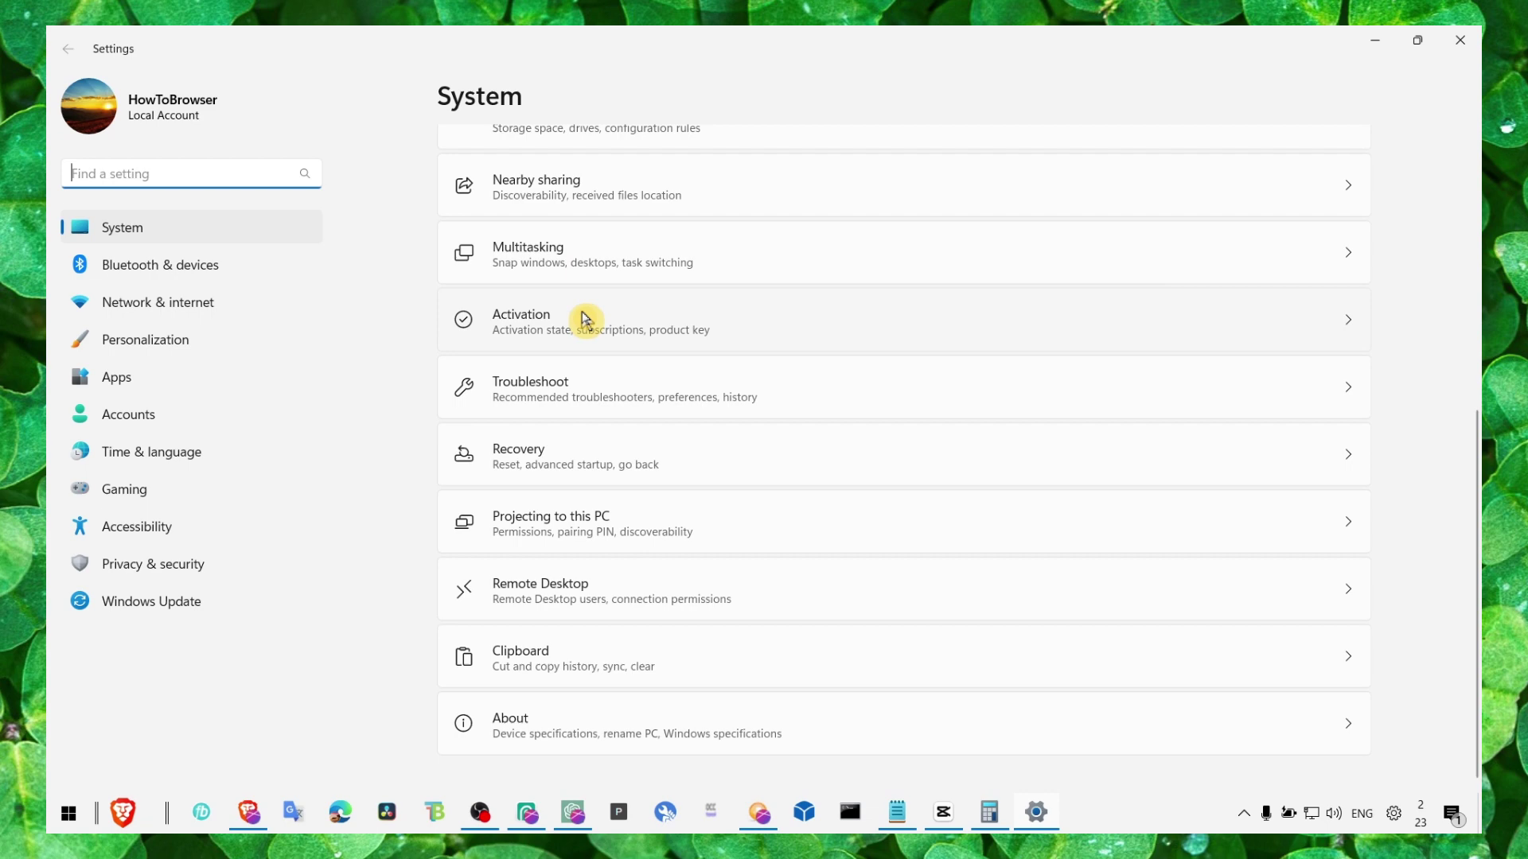
pyautogui.scroll(2, 586, 317)
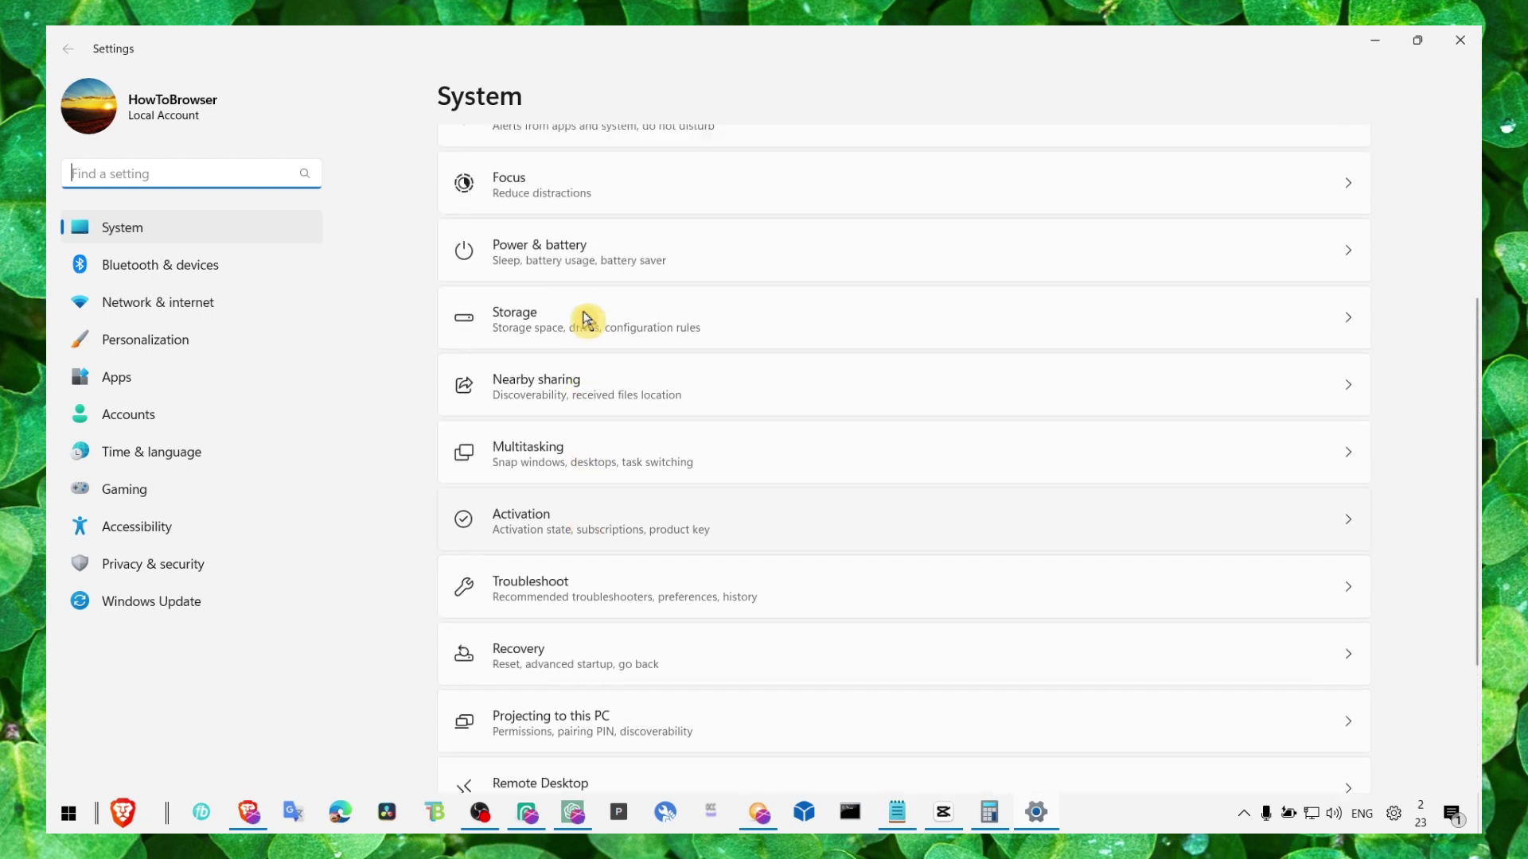
pyautogui.scroll(3, 586, 318)
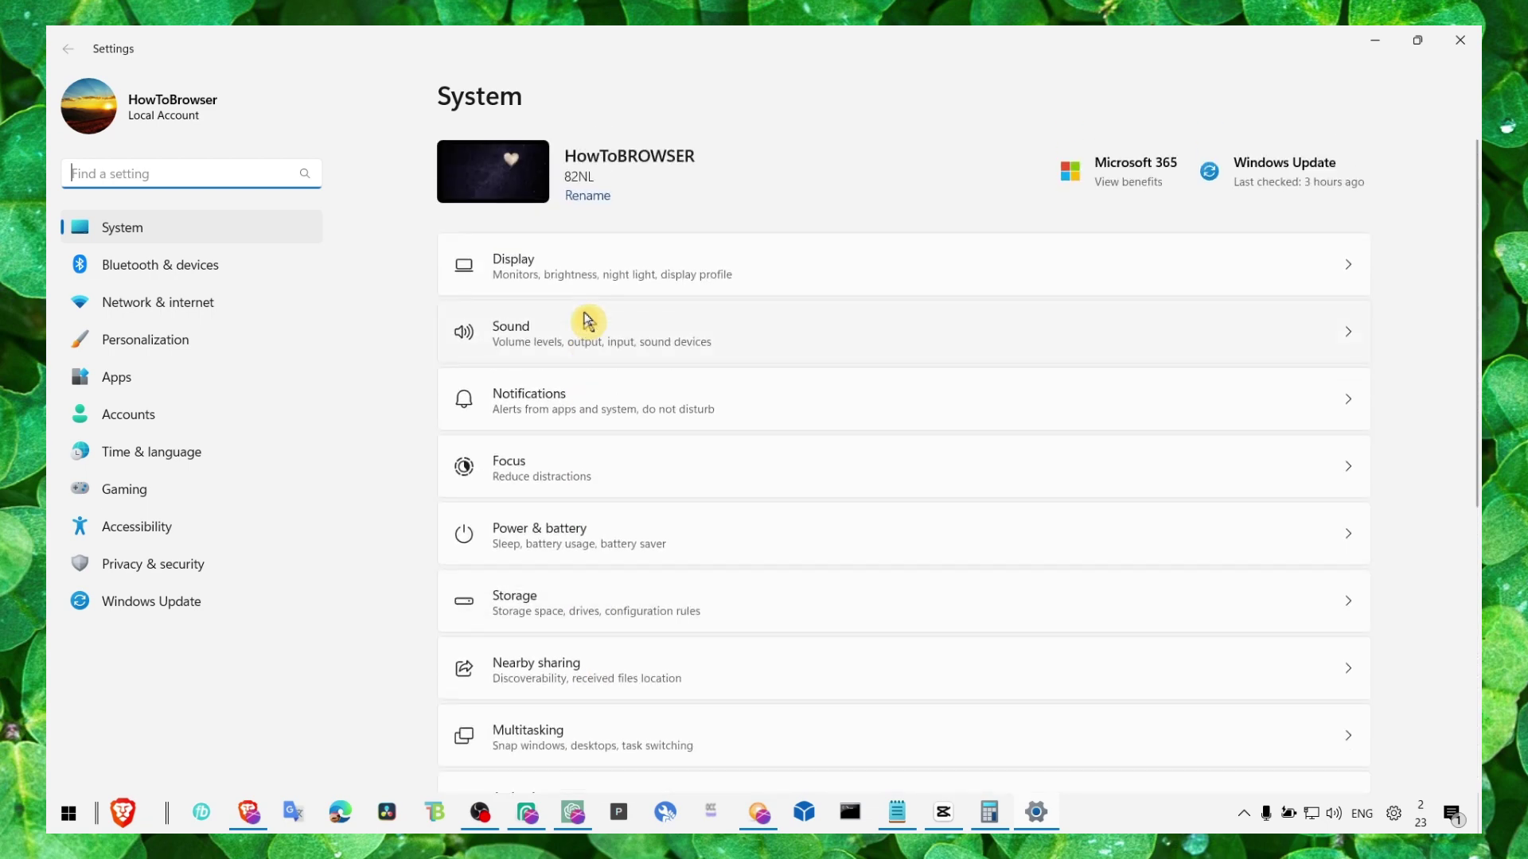
pyautogui.scroll(-5, 587, 320)
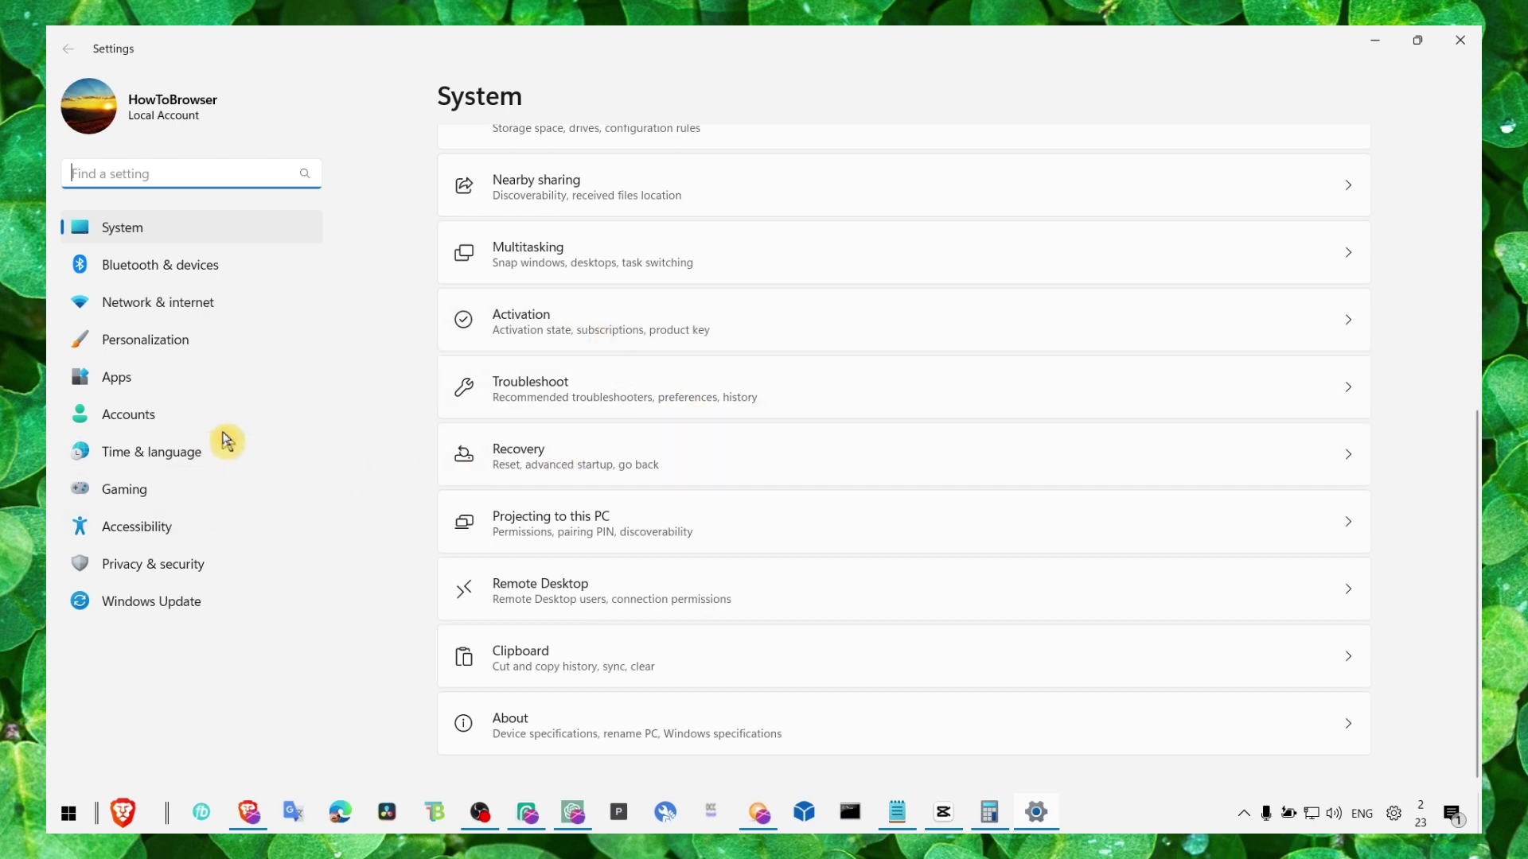
# Browse the Accessibility, Bluetooth & devices and Network & internet pages, then return to System.
pyautogui.click(213, 527)
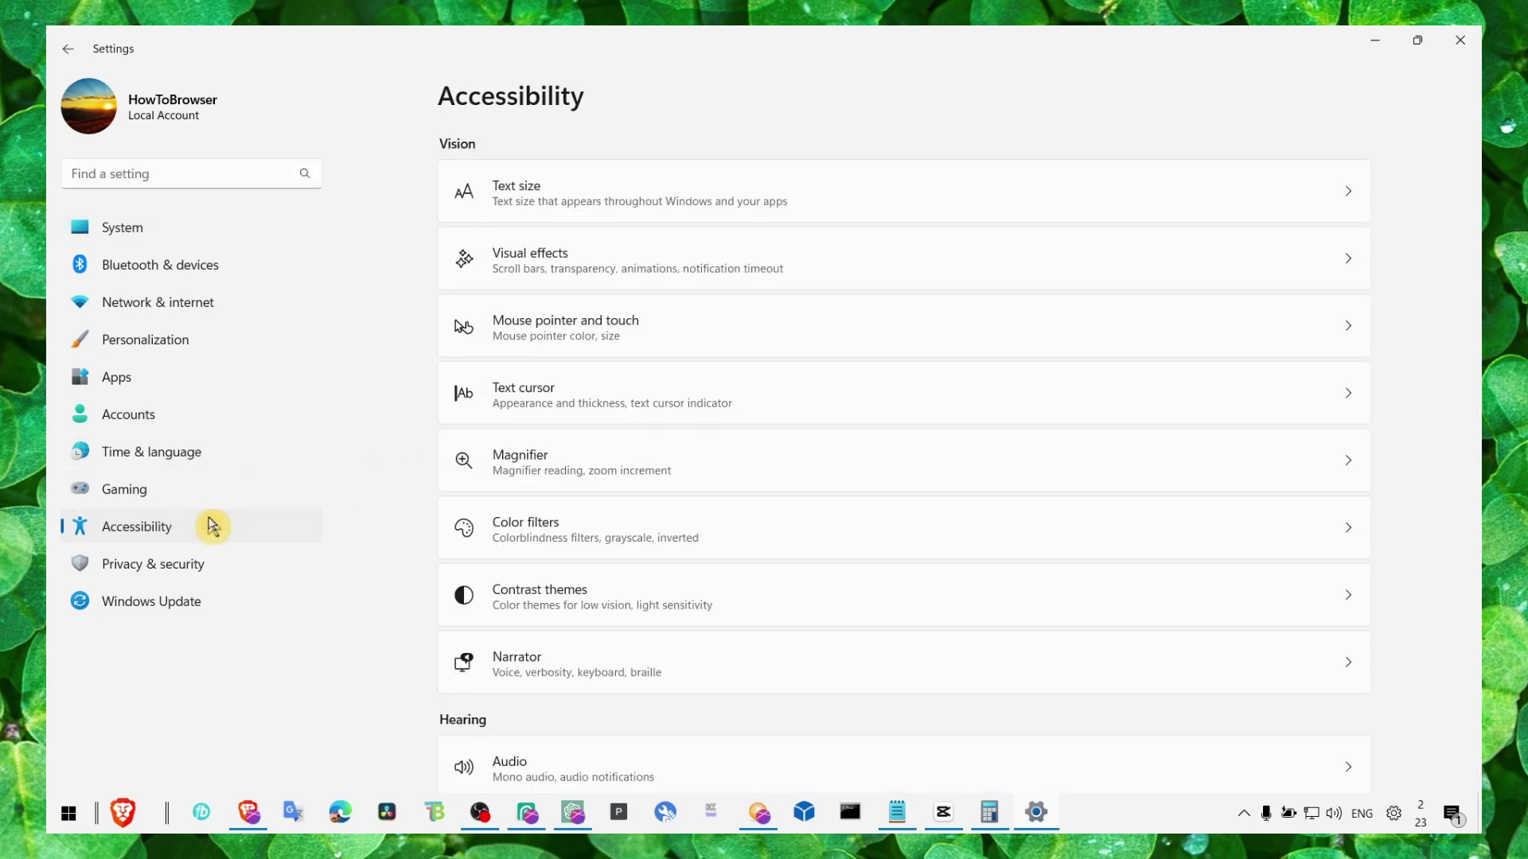
pyautogui.click(253, 272)
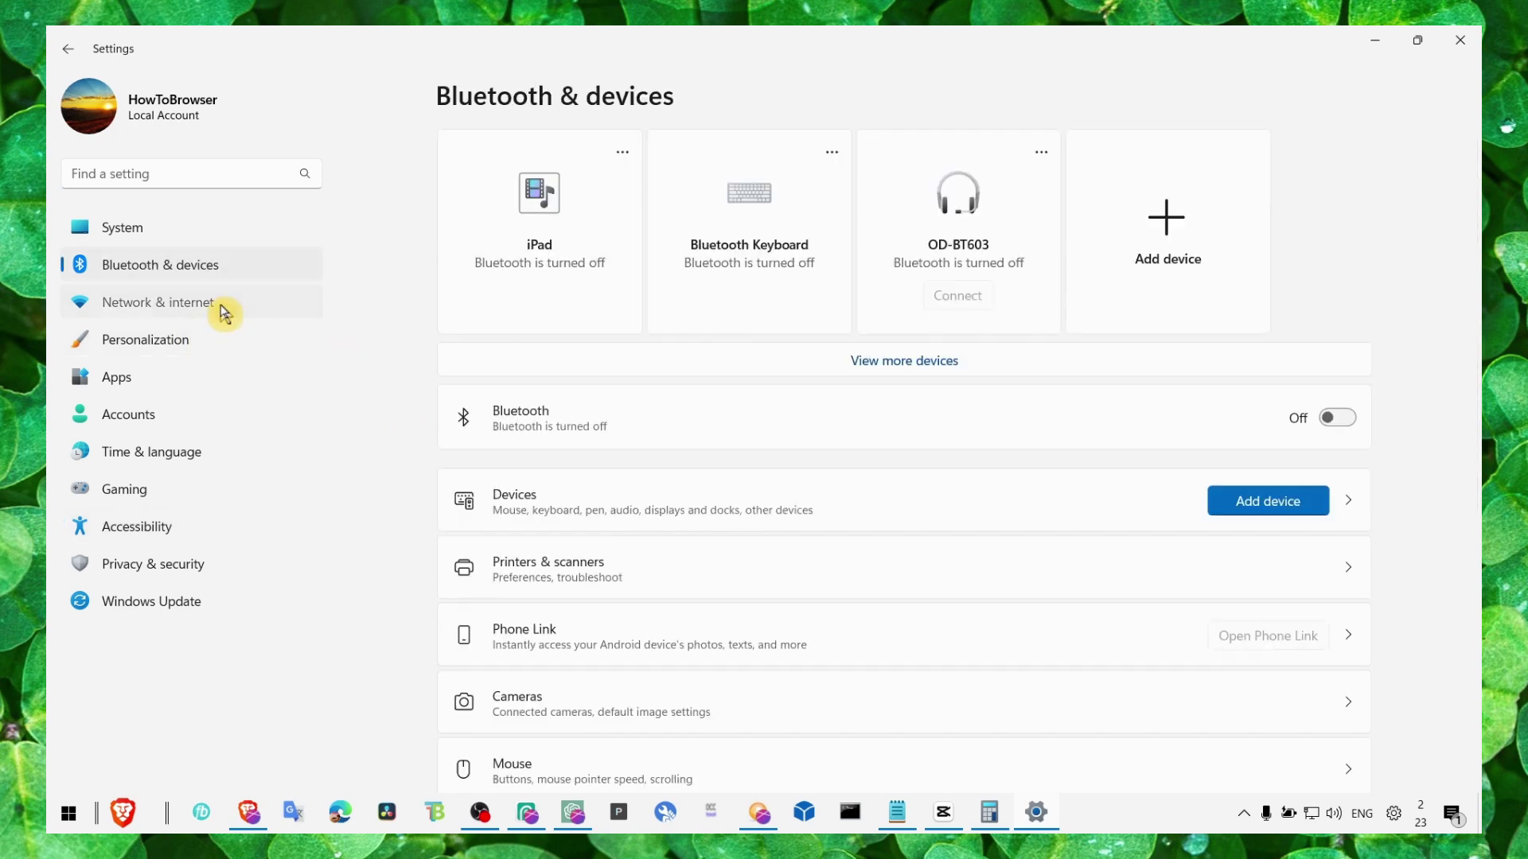
pyautogui.click(224, 310)
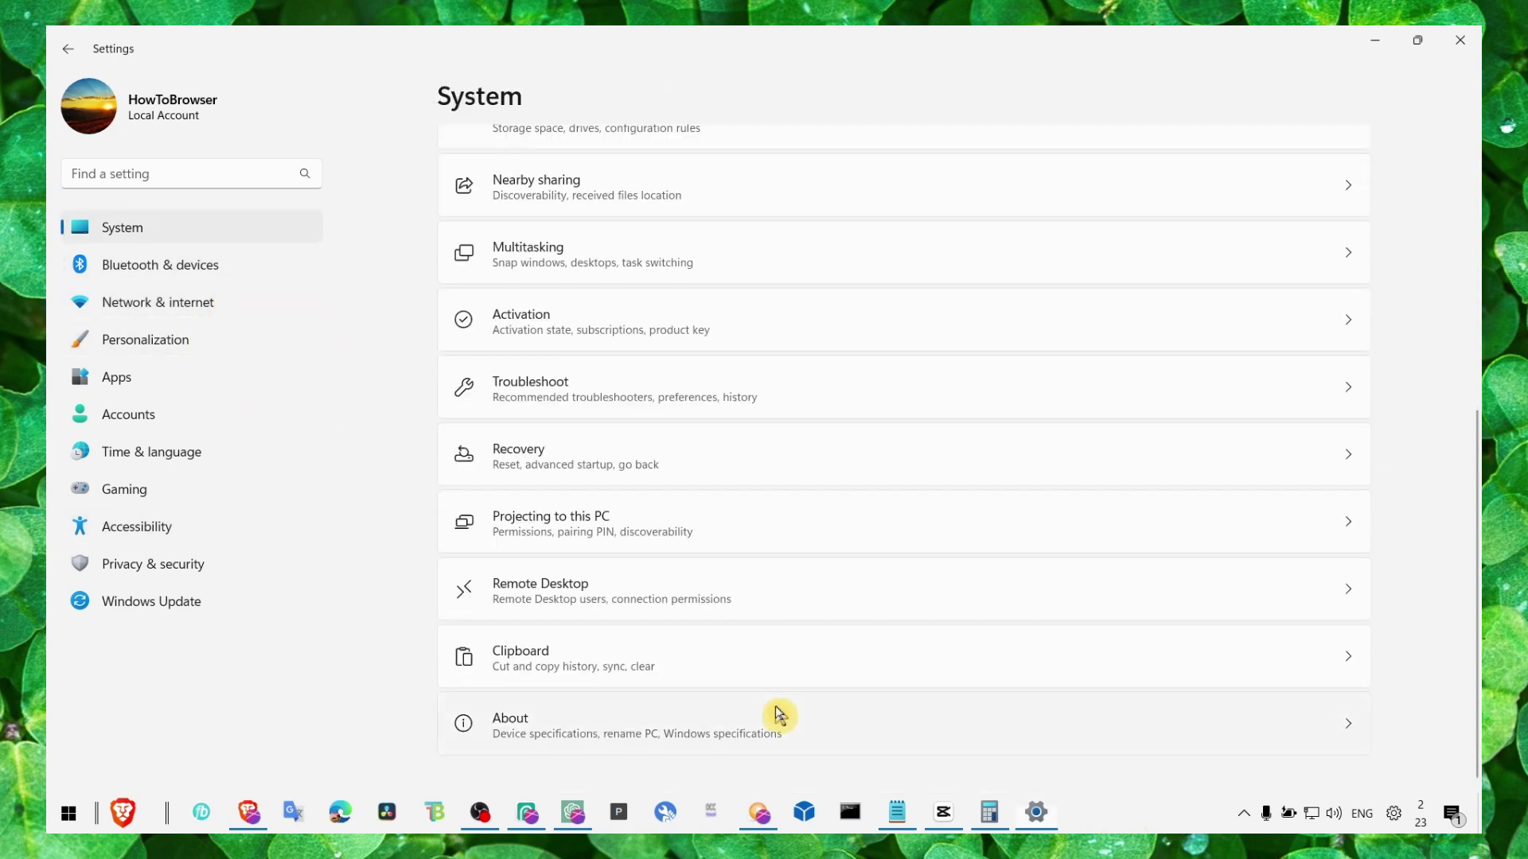
pyautogui.click(779, 715)
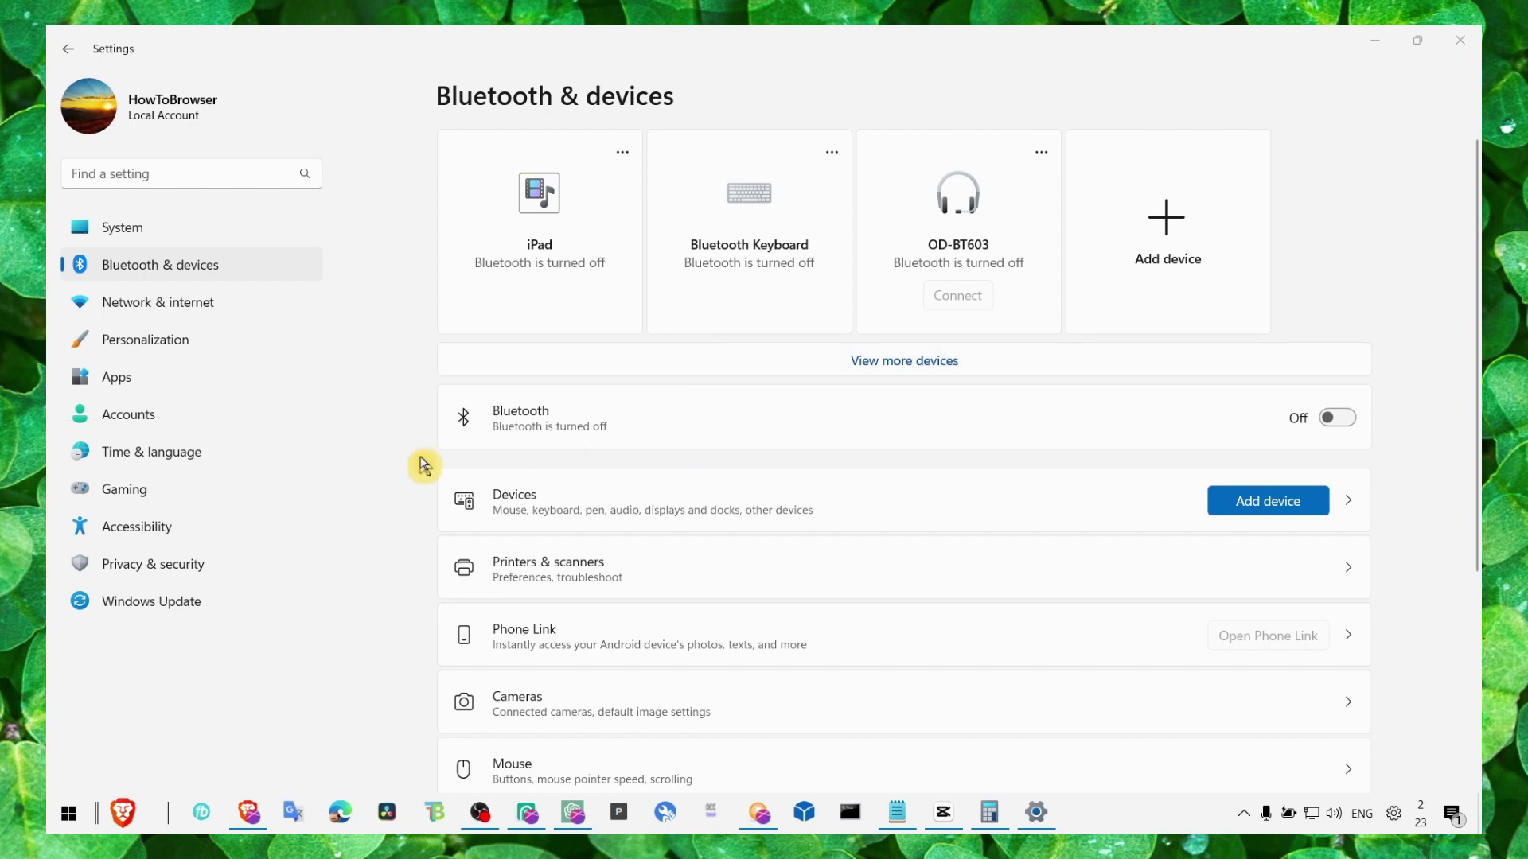
pyautogui.click(152, 237)
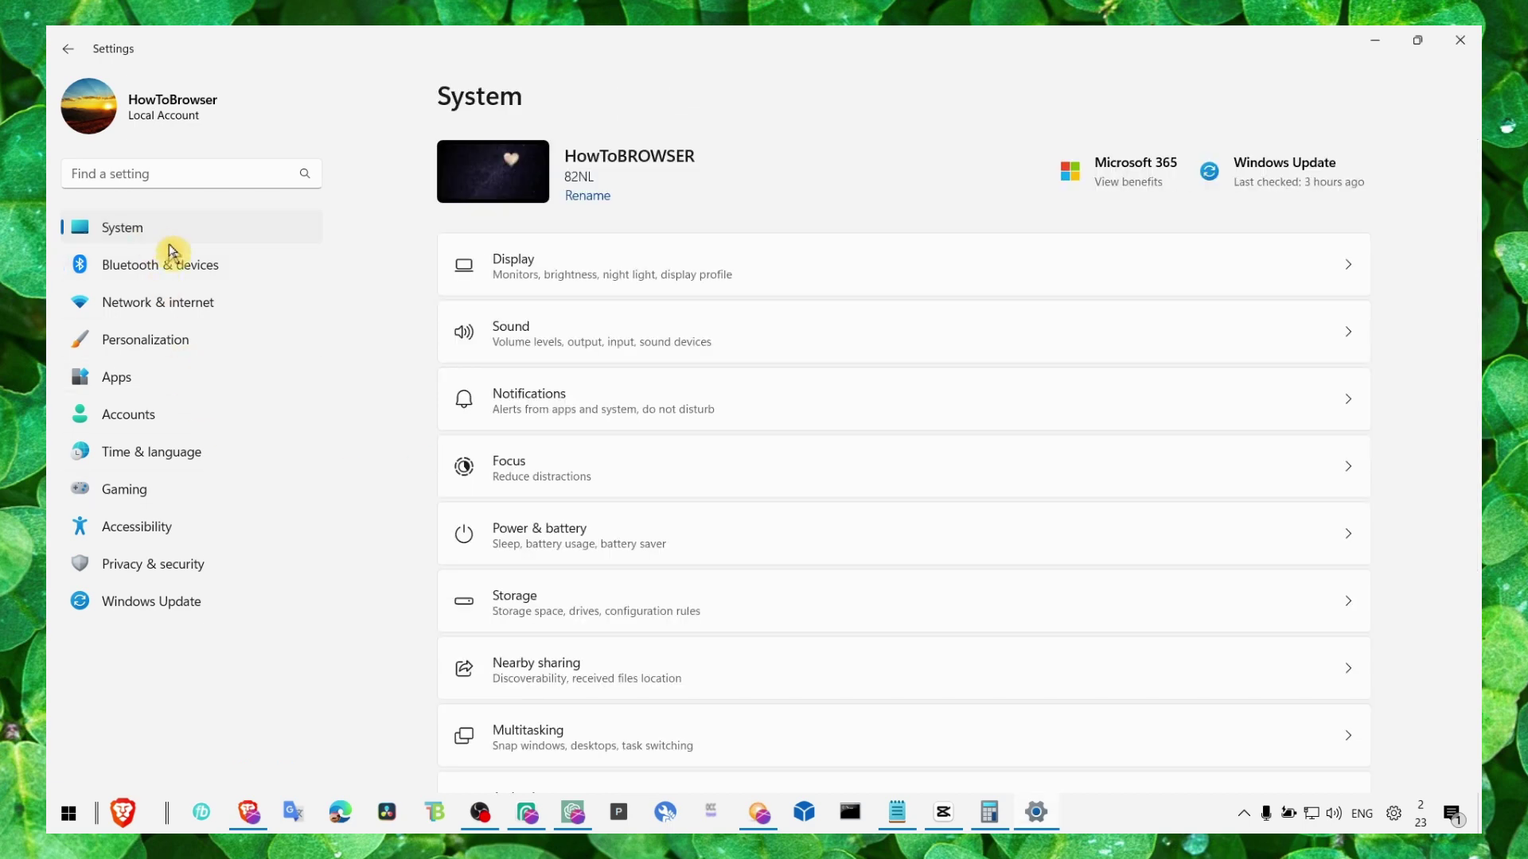
# Check C:'s System & reserved storage showing 31.2 GB of virtual memory, then return to System.
pyautogui.click(525, 597)
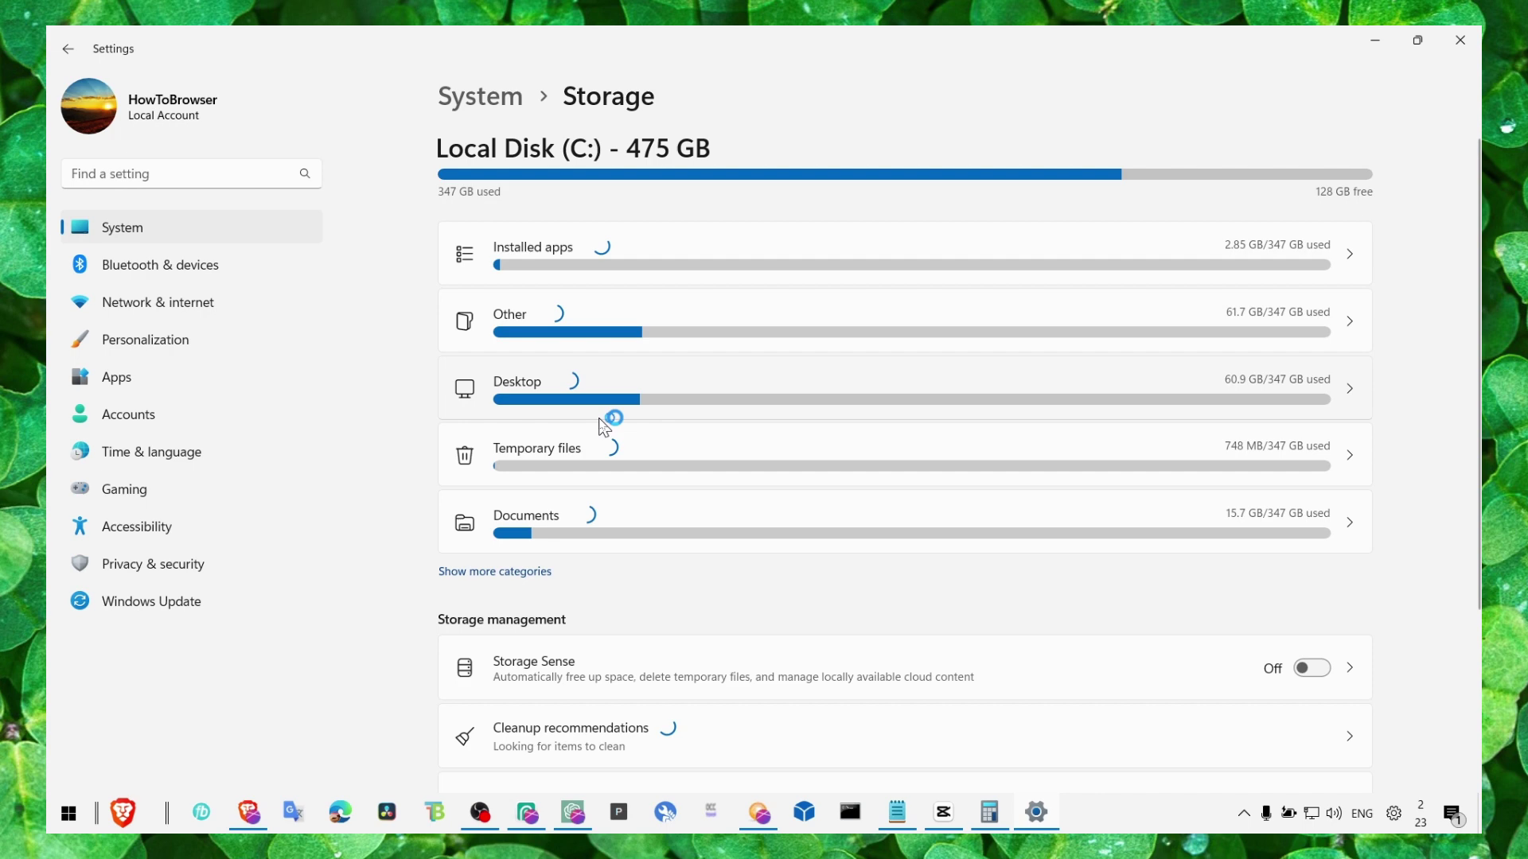
pyautogui.scroll(-3, 601, 412)
pyautogui.scroll(3, 601, 410)
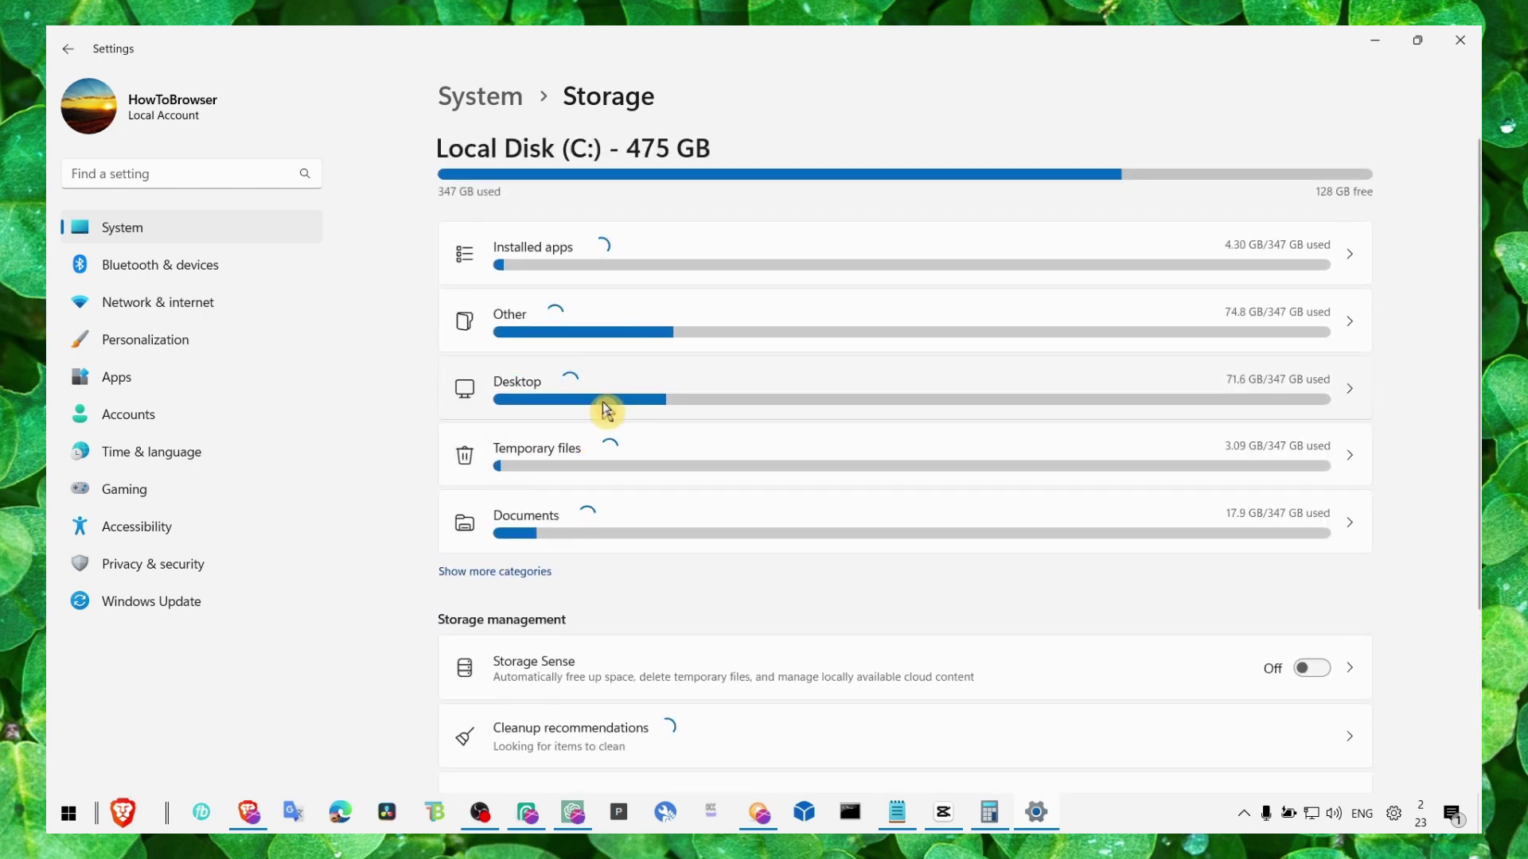
pyautogui.scroll(-3, 580, 372)
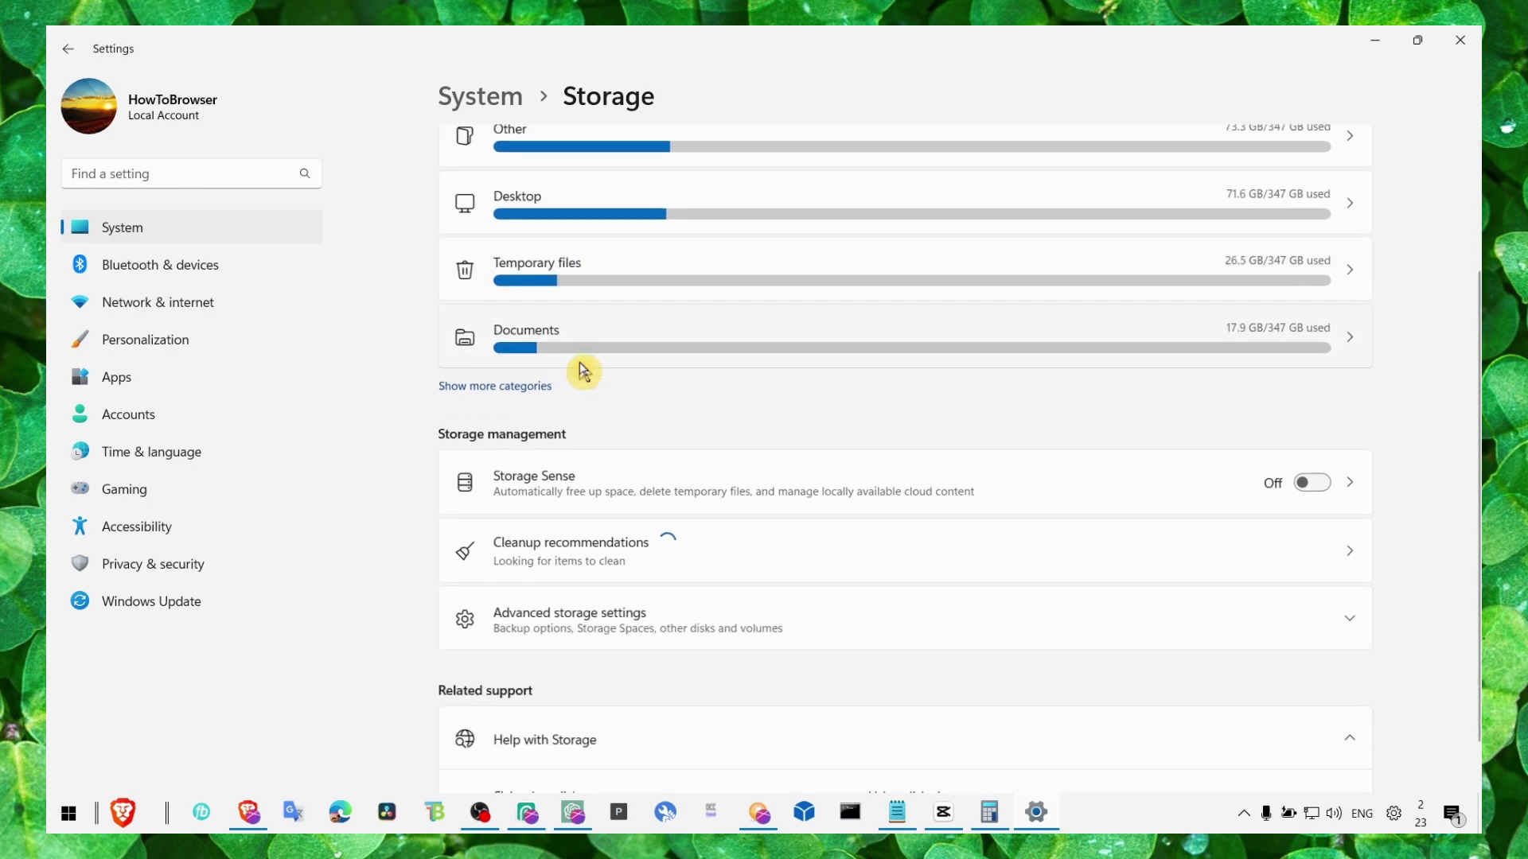
pyautogui.scroll(3, 587, 416)
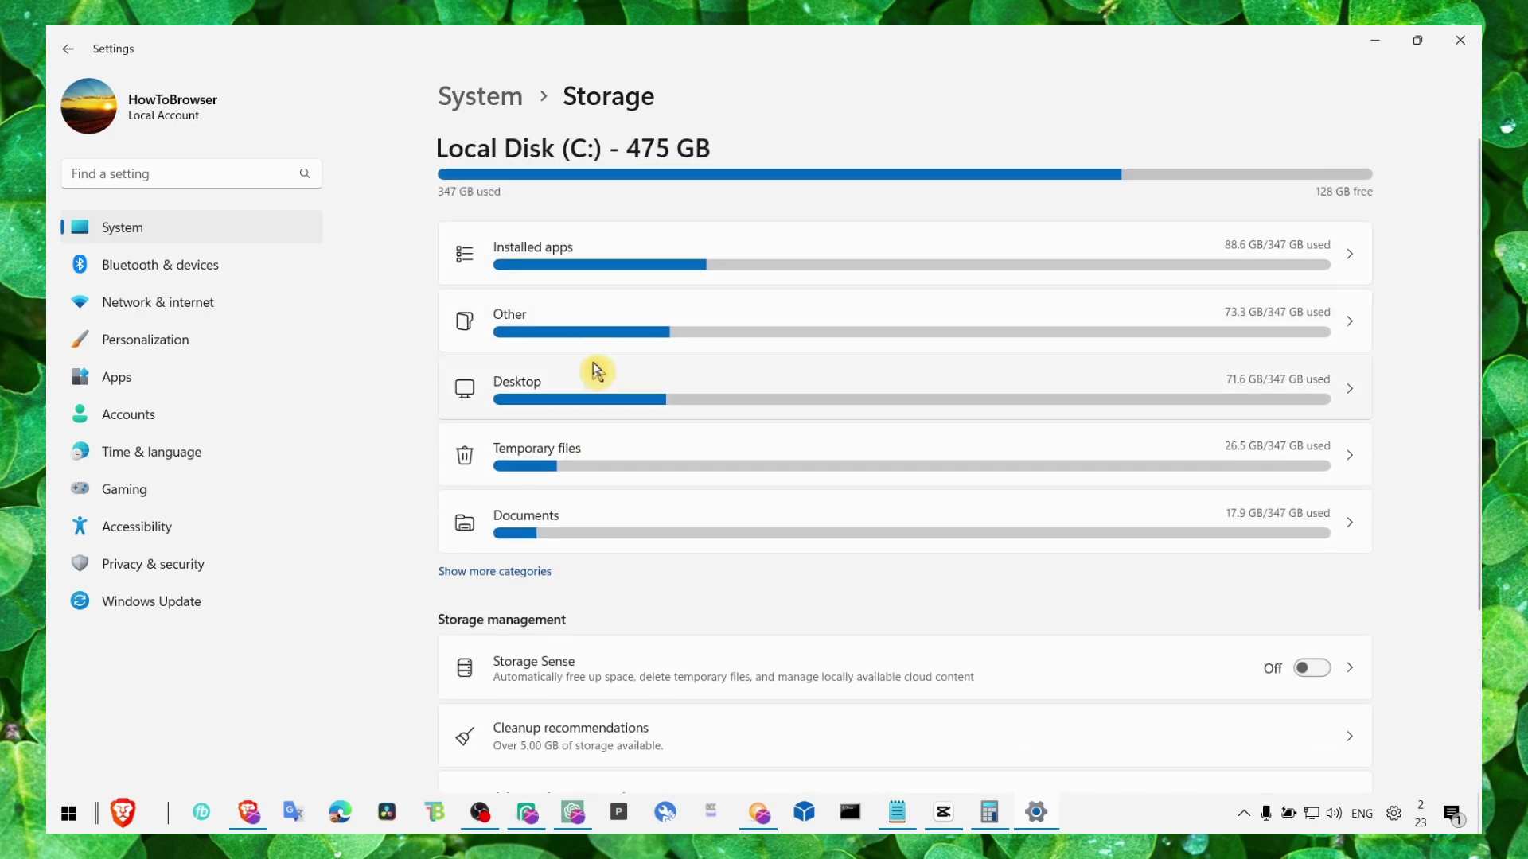
pyautogui.click(507, 570)
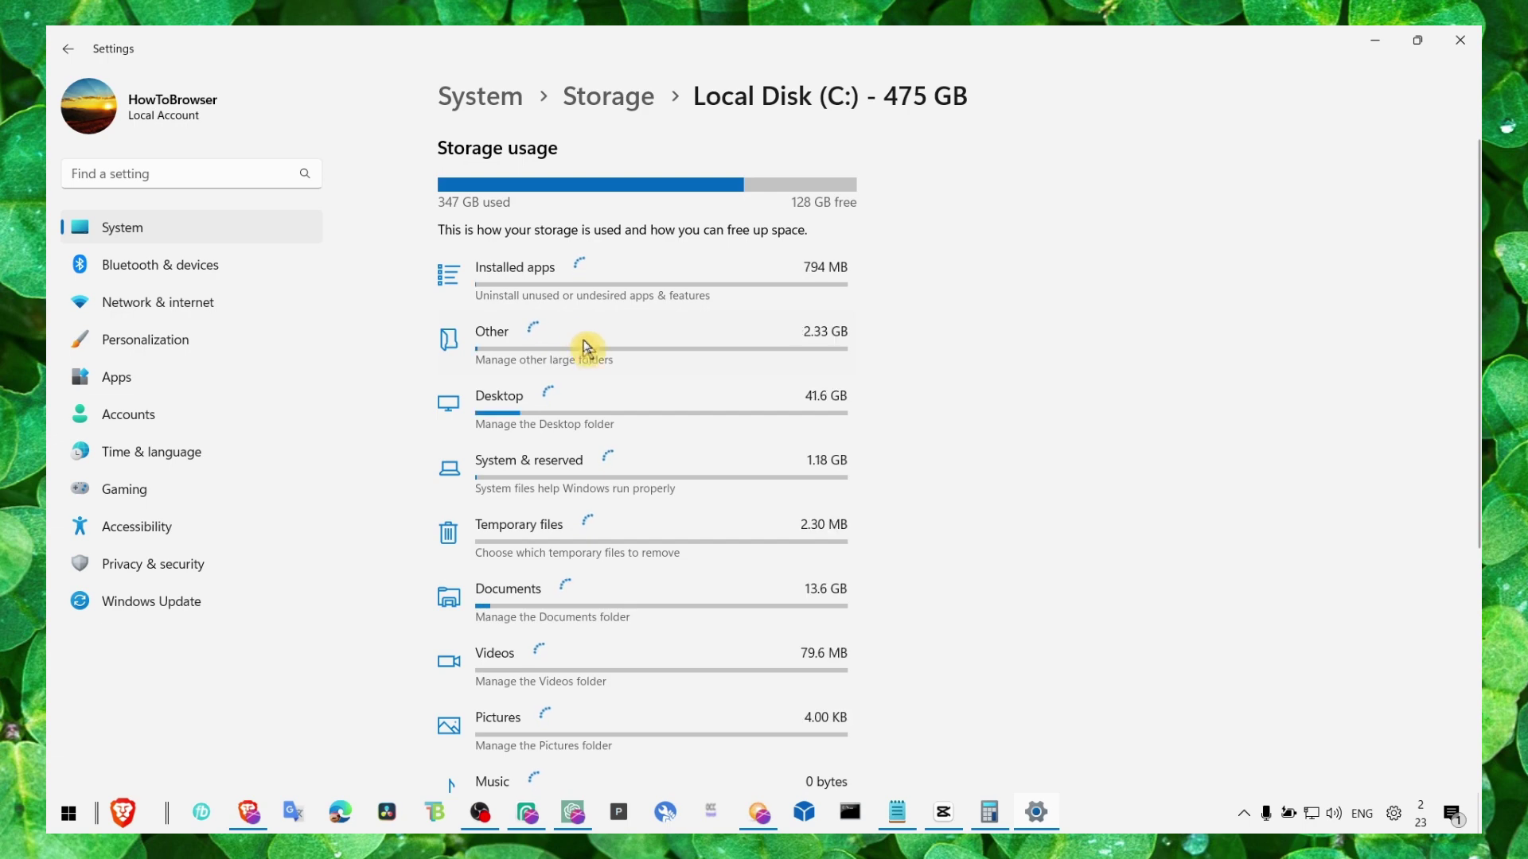
pyautogui.click(580, 482)
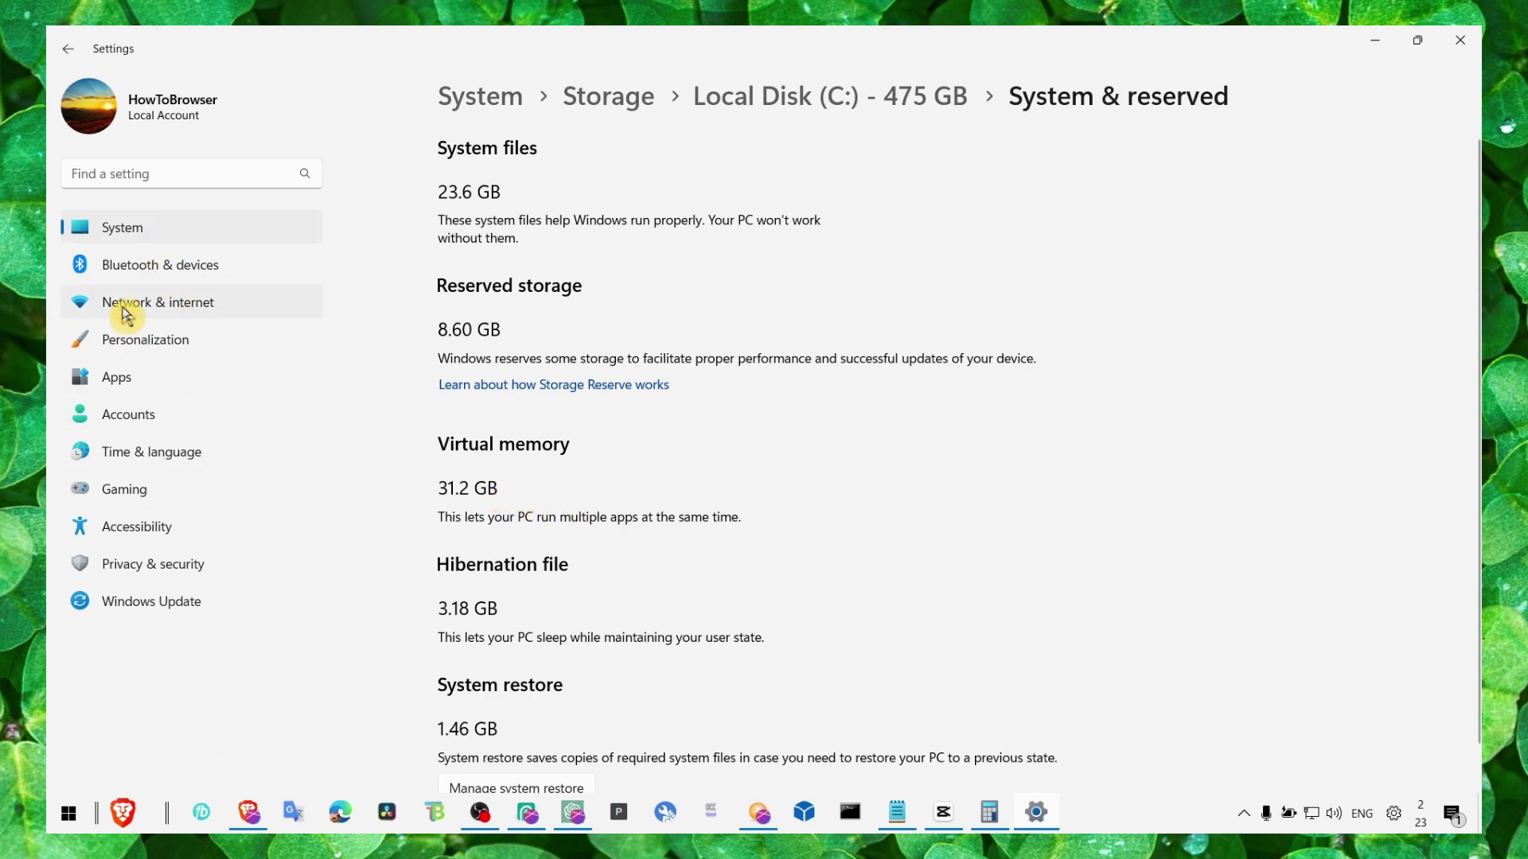
pyautogui.click(123, 237)
pyautogui.scroll(-6, 556, 393)
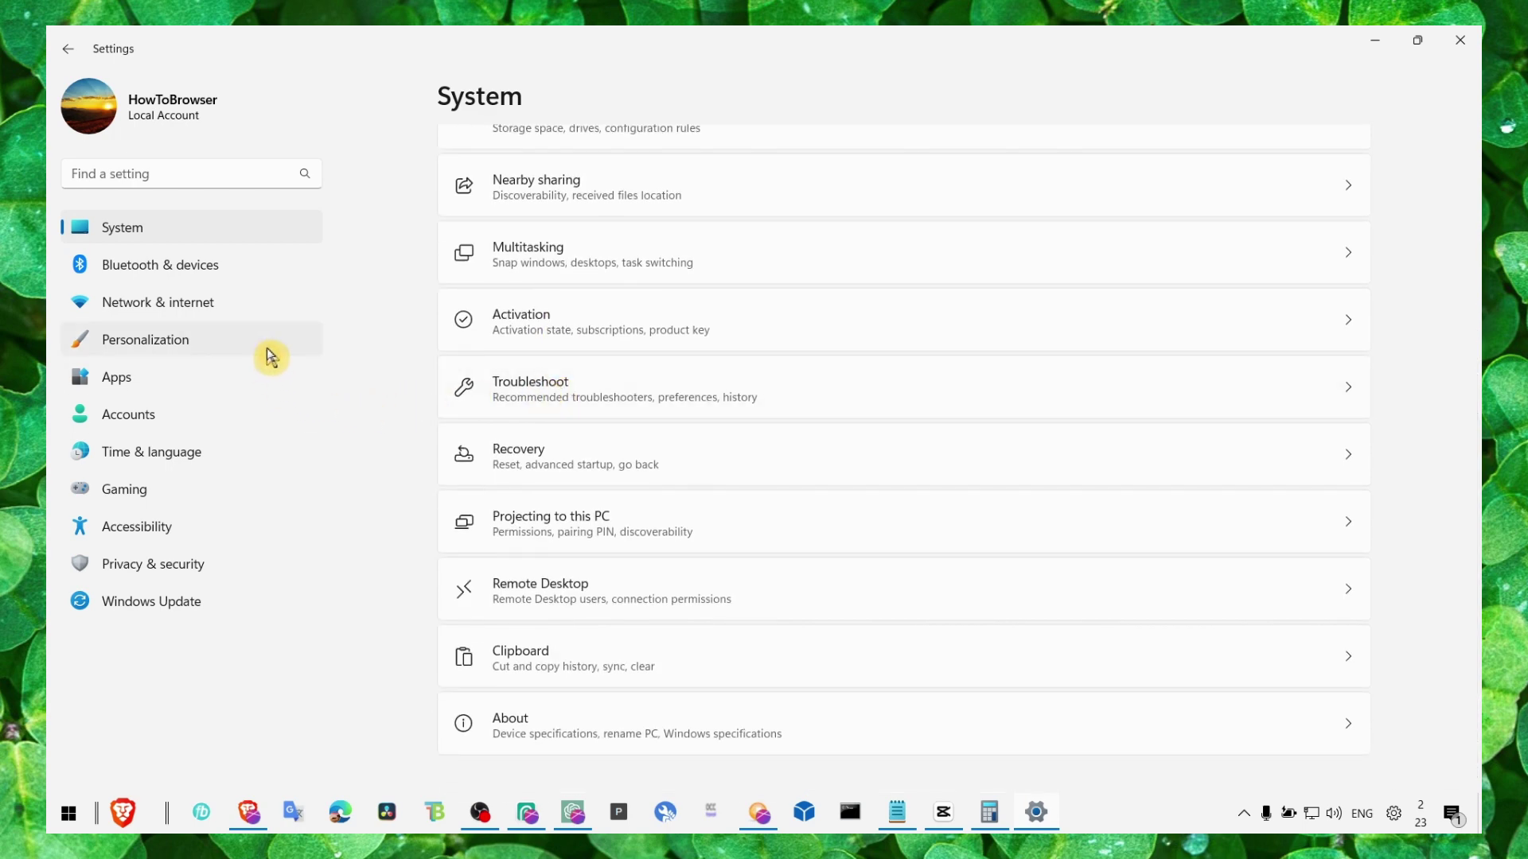
# View the About page's device specifications, then close Settings.
pyautogui.click(525, 722)
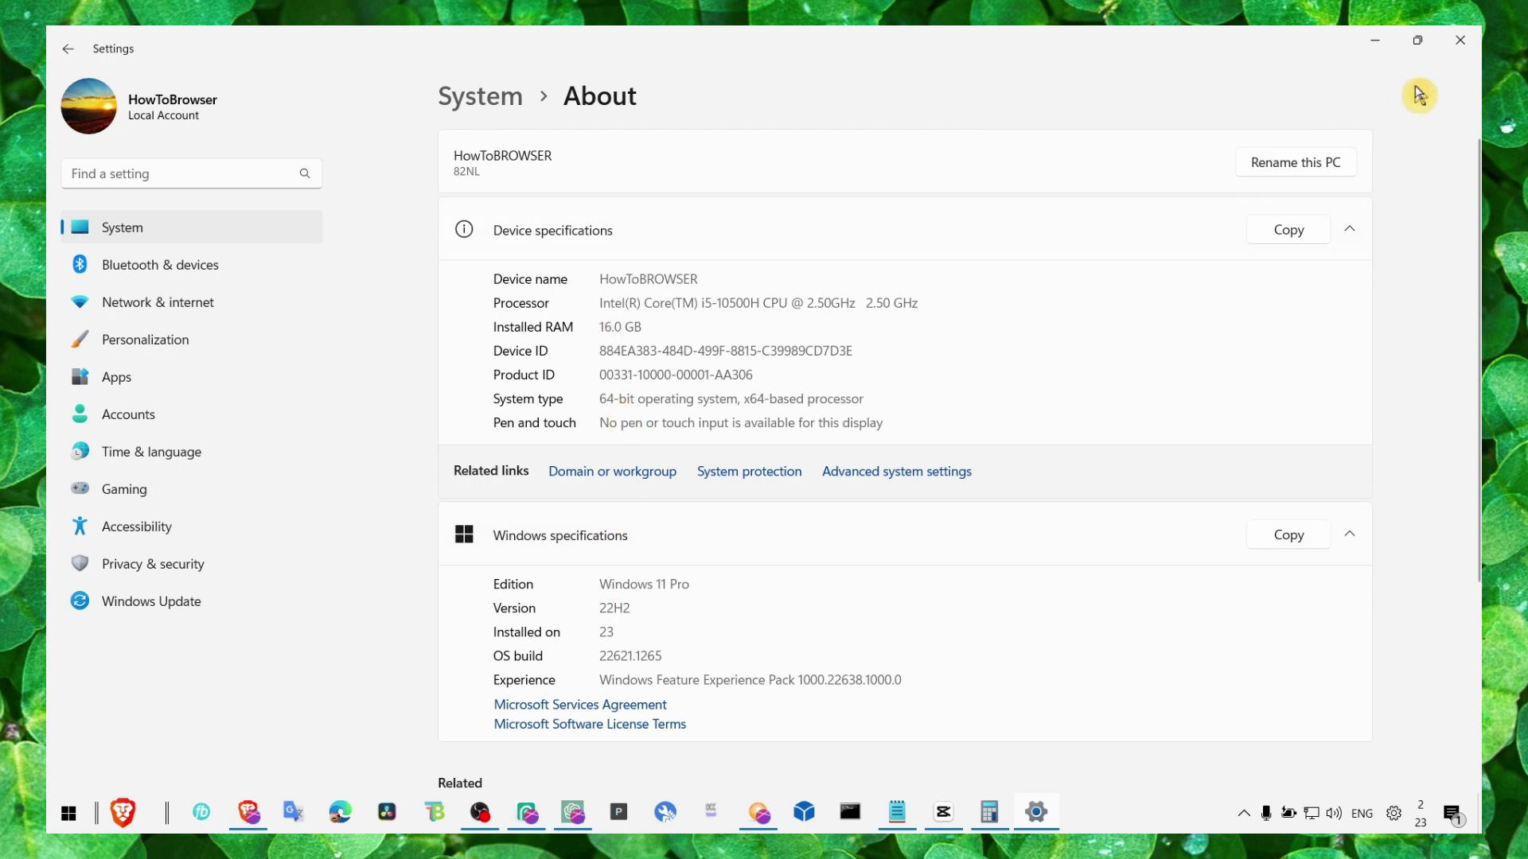
pyautogui.click(1460, 39)
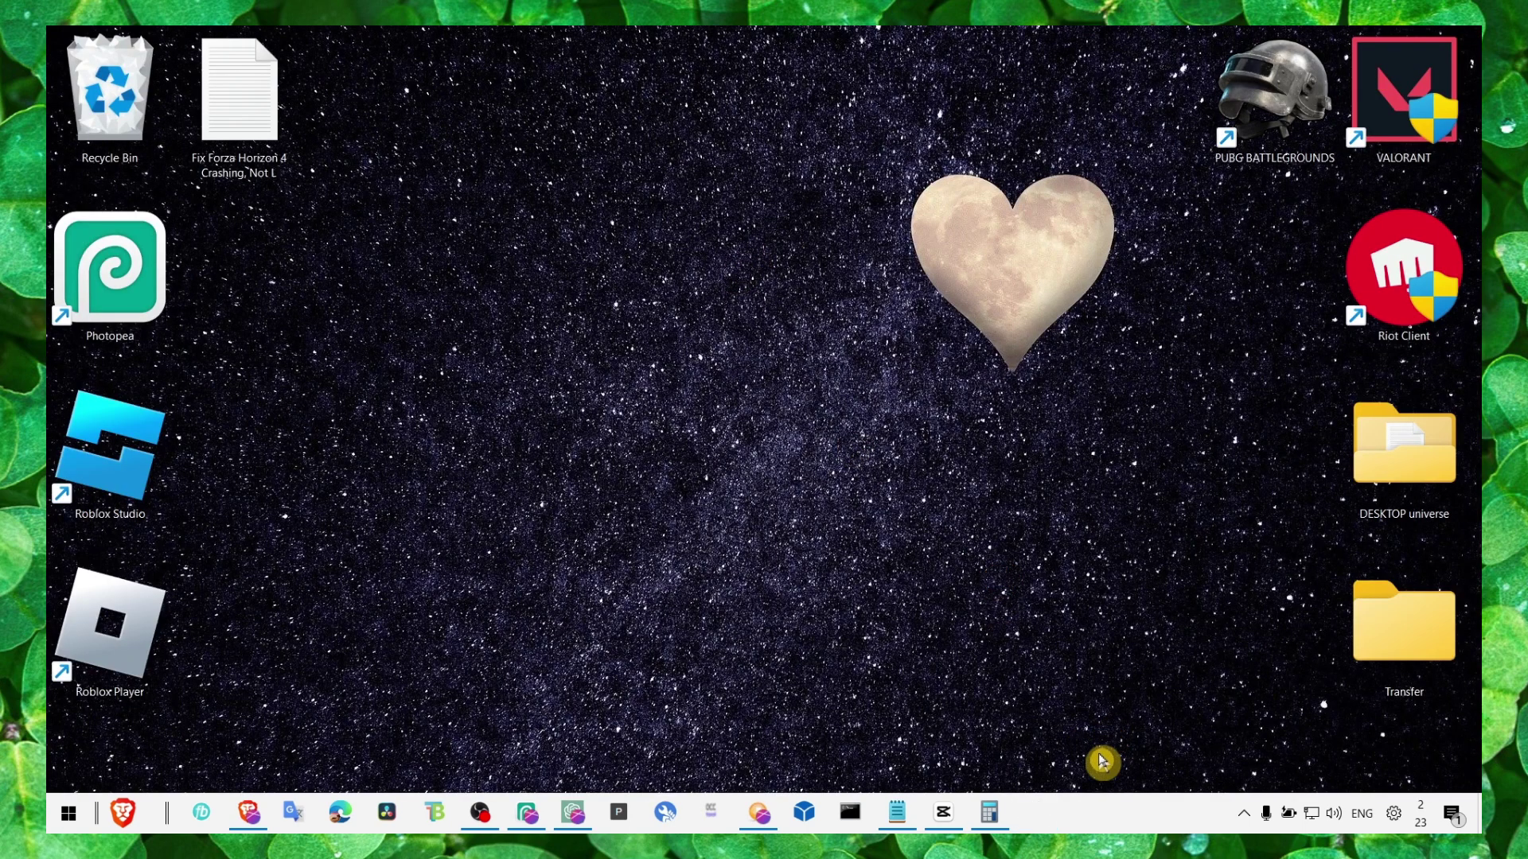